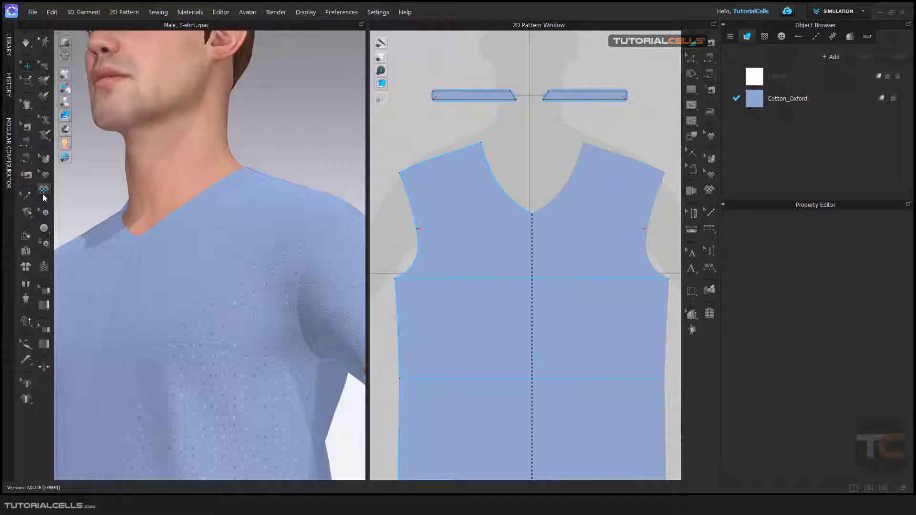
Load the TC PNG image from the project files folder with the Graphic tool.
left_click(86, 196)
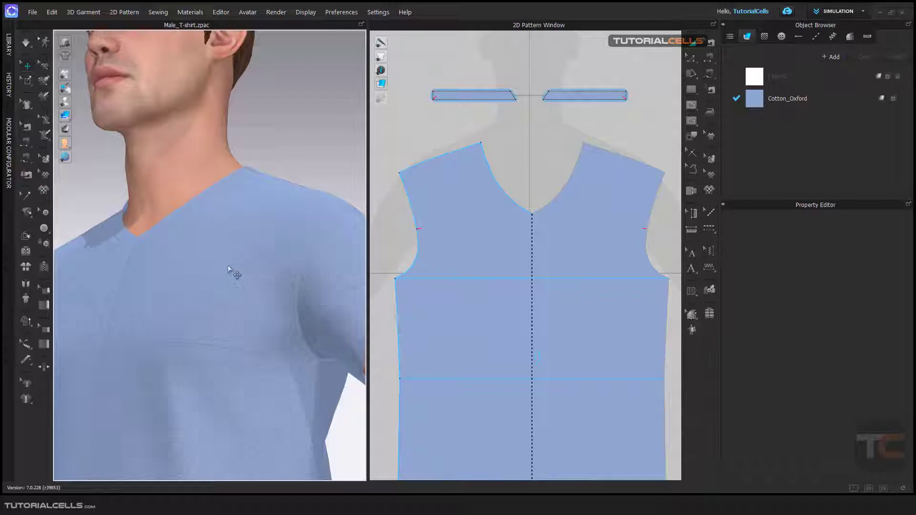
left_click(708, 195)
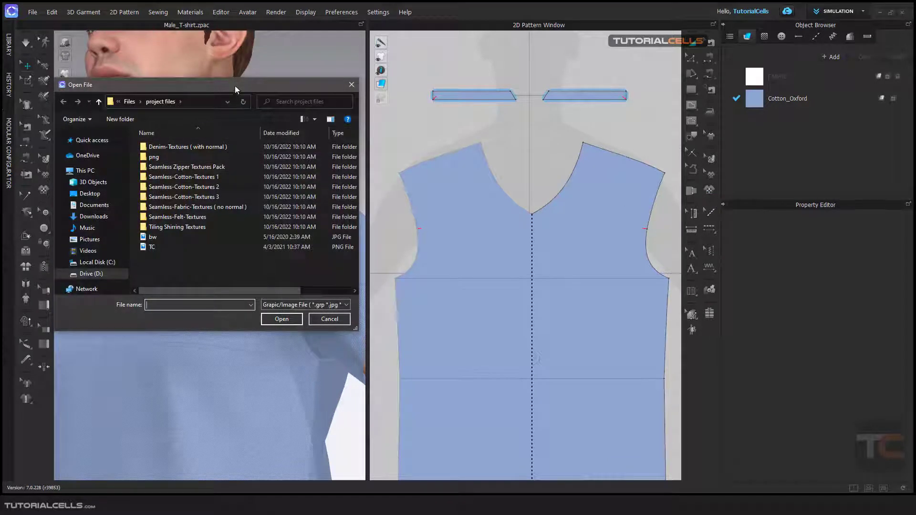
left_click_drag(235, 85, 234, 81)
left_click(313, 302)
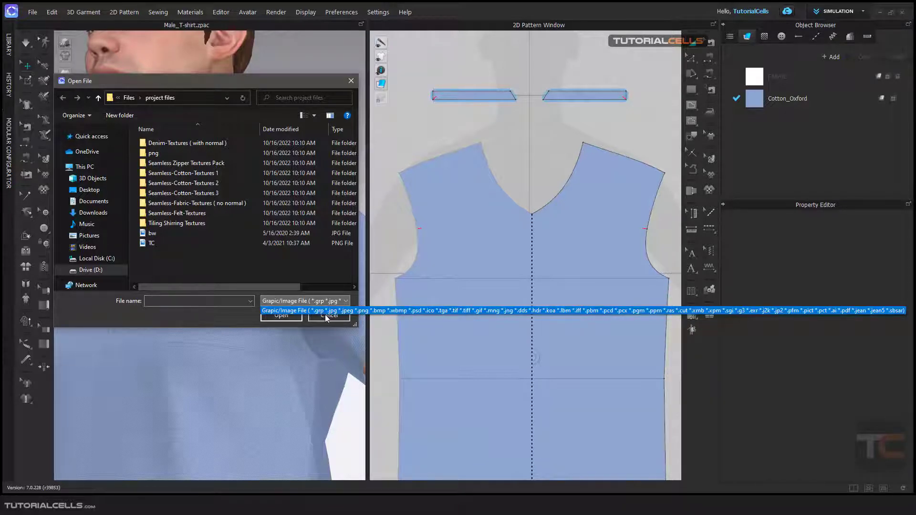
left_click(154, 248)
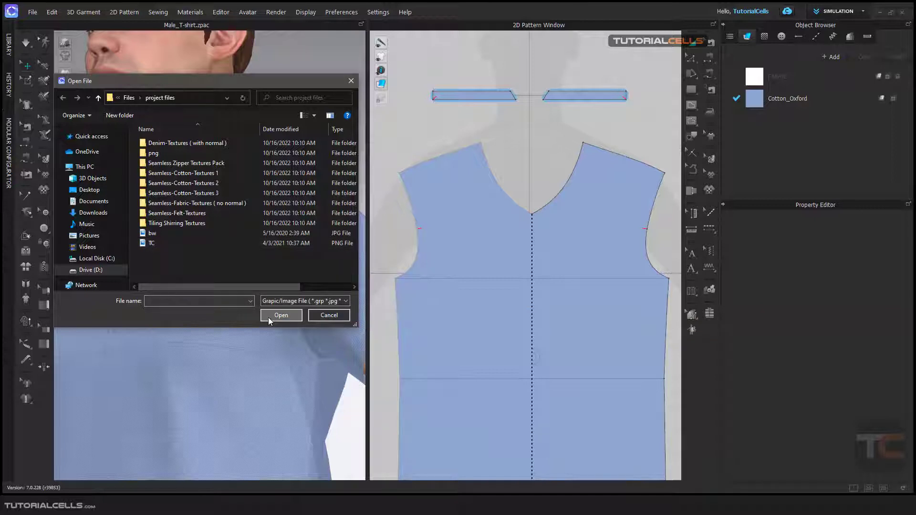
left_click(270, 316)
left_click(172, 244)
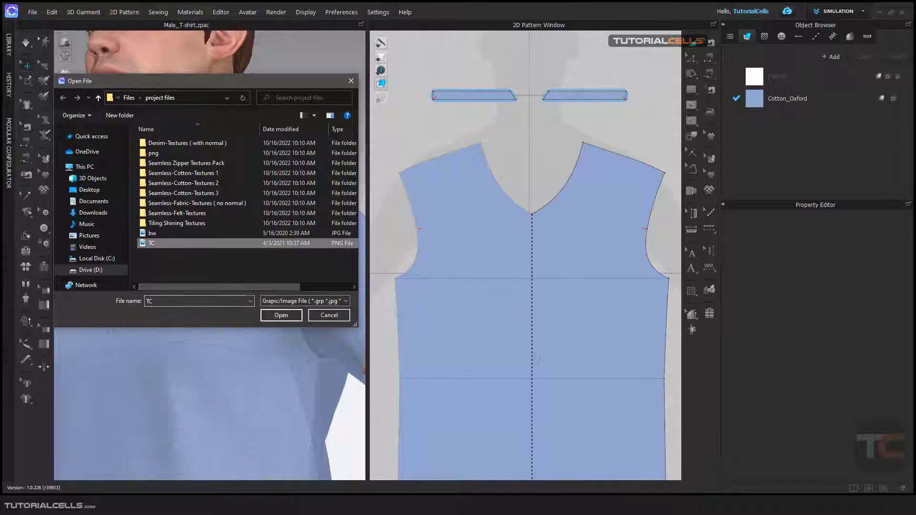
left_click(276, 317)
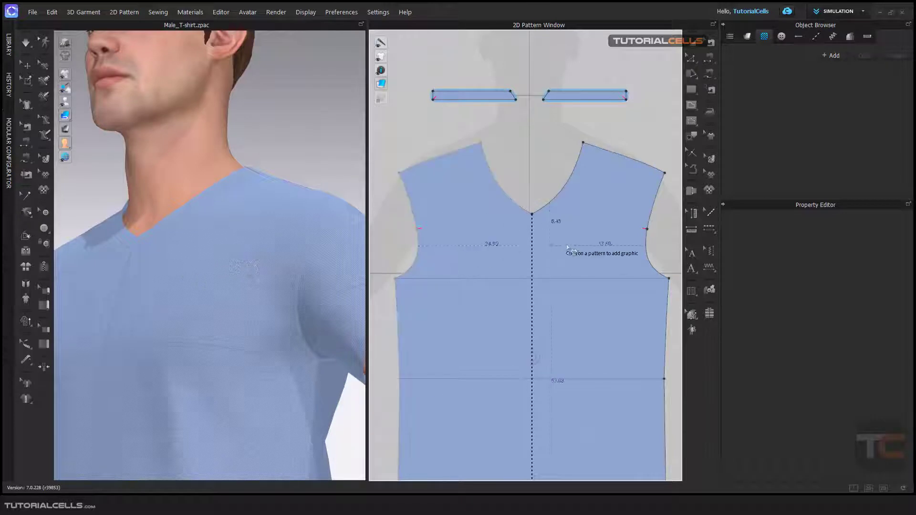
Place the TC graphic on the chest in the right half of the front pattern at 5 cm width and height.
left_click(594, 239)
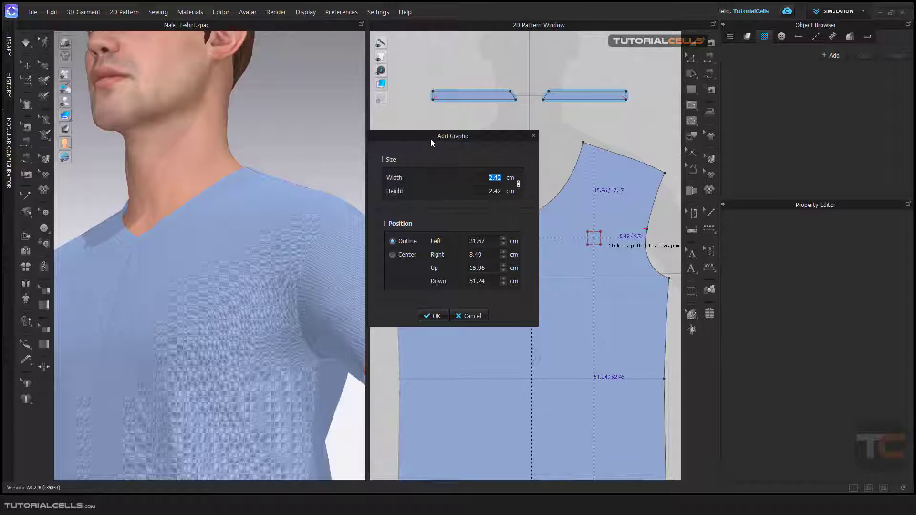
left_click_drag(431, 139, 414, 141)
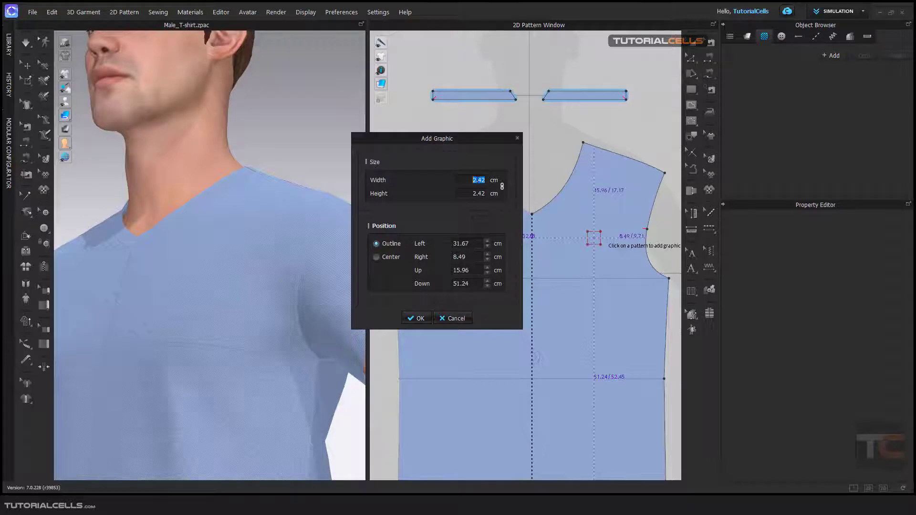
type("5")
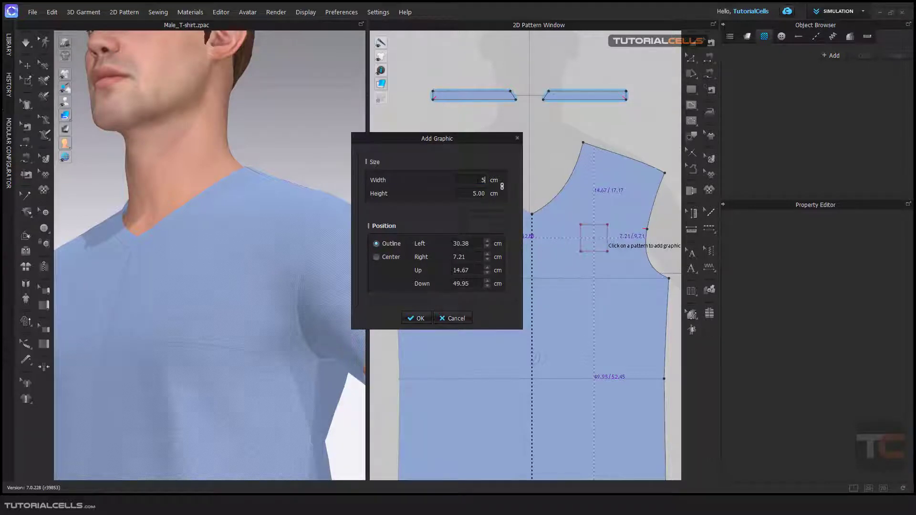
left_click(418, 319)
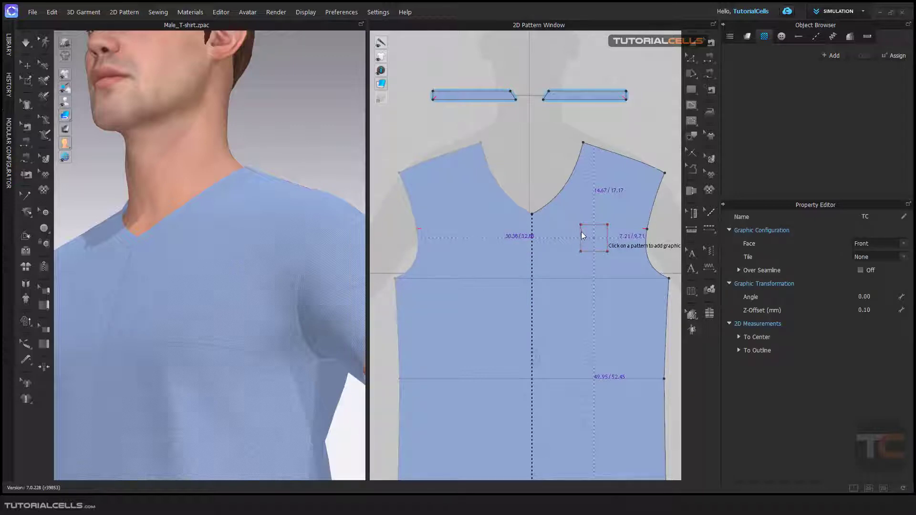
left_click(610, 226)
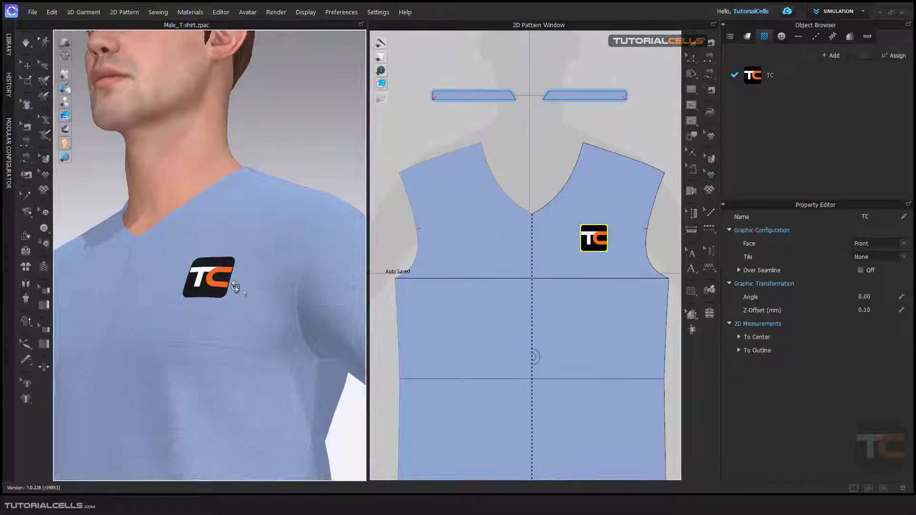
Shift the TC graphic sideways on the chest with Transform Graphic, then enlarge it proportionally.
mouse_move(235, 288)
right_mouse_down()
mouse_move(271, 291)
mouse_move(228, 285)
right_mouse_up()
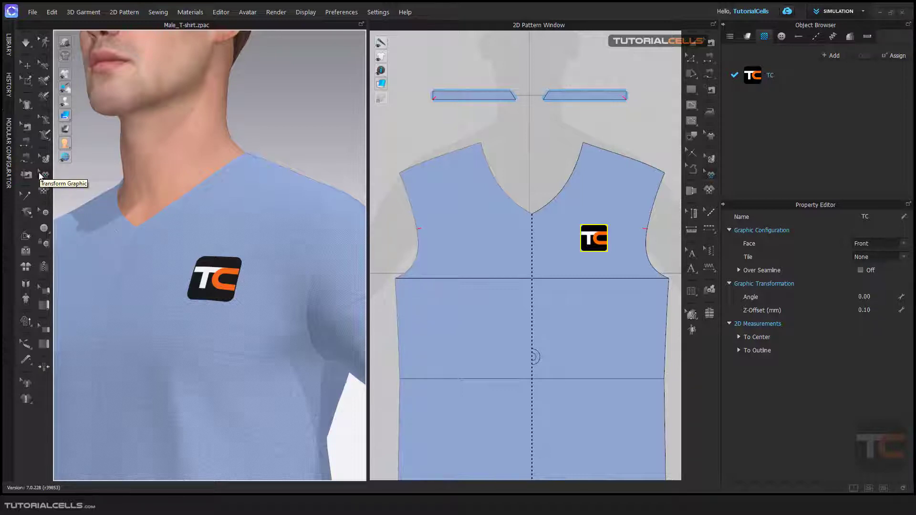
left_click(41, 174)
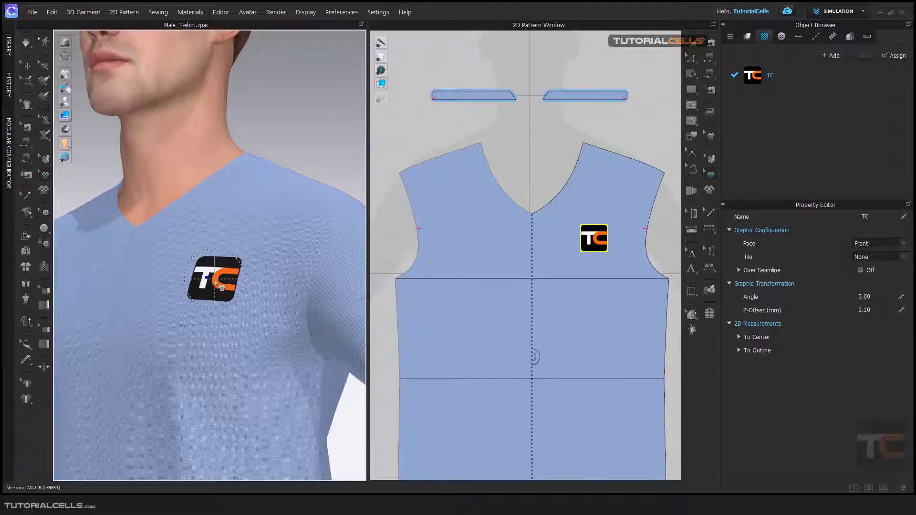
left_click_drag(216, 288, 237, 289)
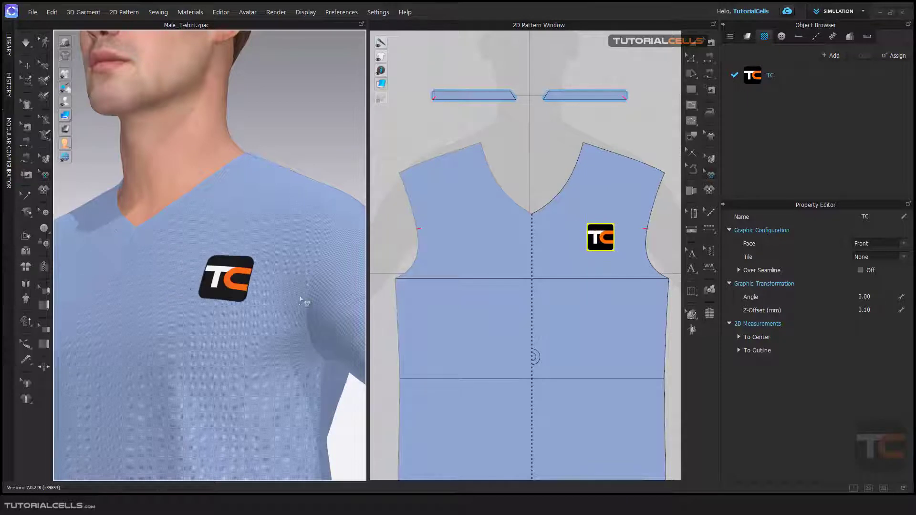
left_click_drag(592, 238, 587, 239)
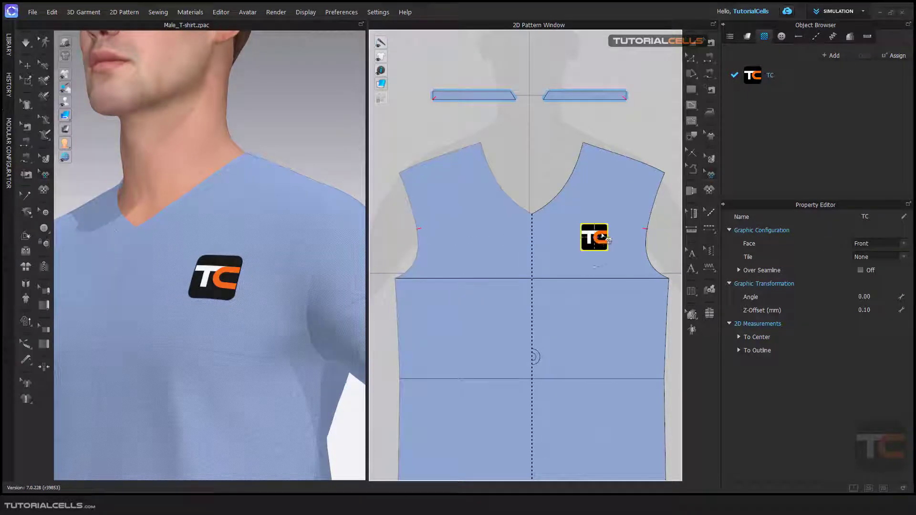
scroll(595, 236, "up", 3)
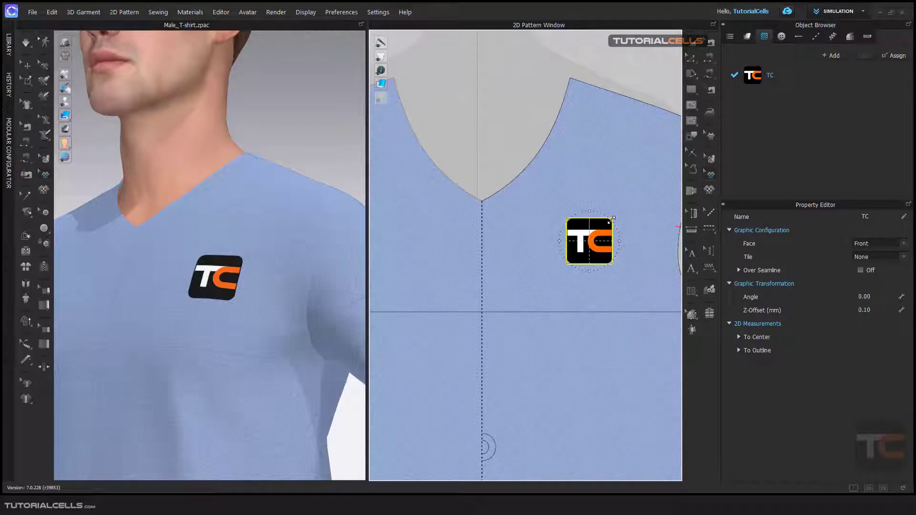
left_click_drag(612, 219, 622, 210)
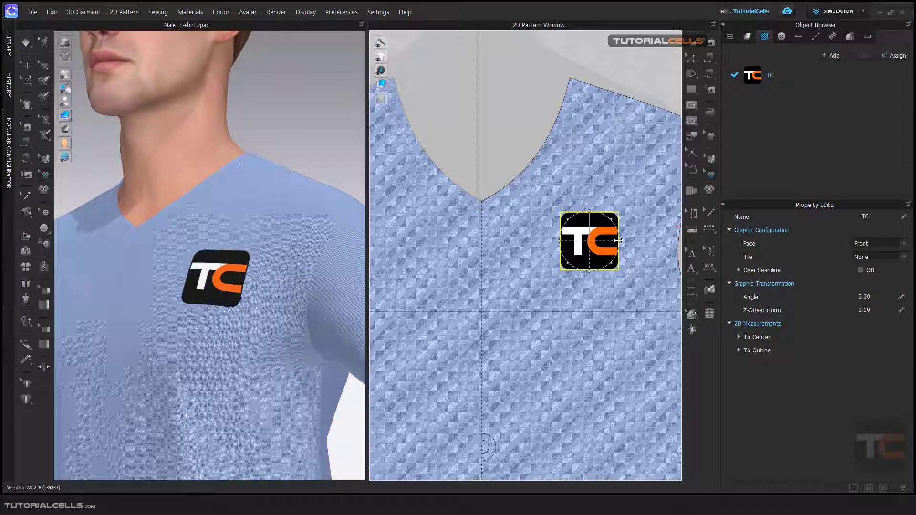
Try stretching the TC graphic horizontally and rotating it about 37°, undoing each change.
left_click_drag(619, 241, 630, 240)
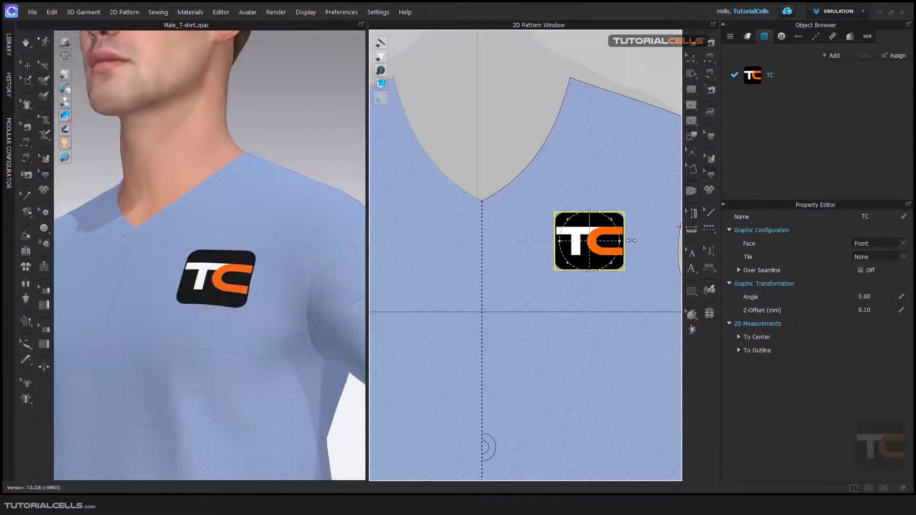
key("ctrl+z")
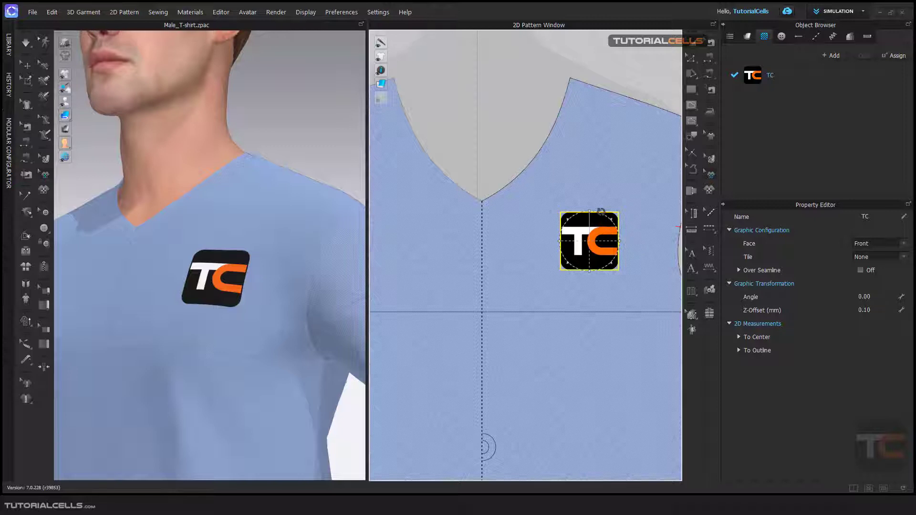
scroll(578, 228, "down", 3)
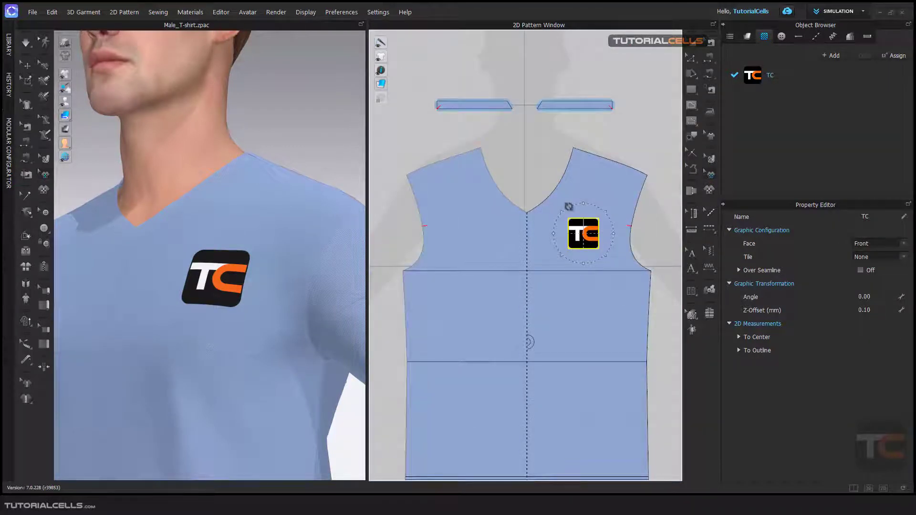
left_click_drag(569, 206, 554, 221)
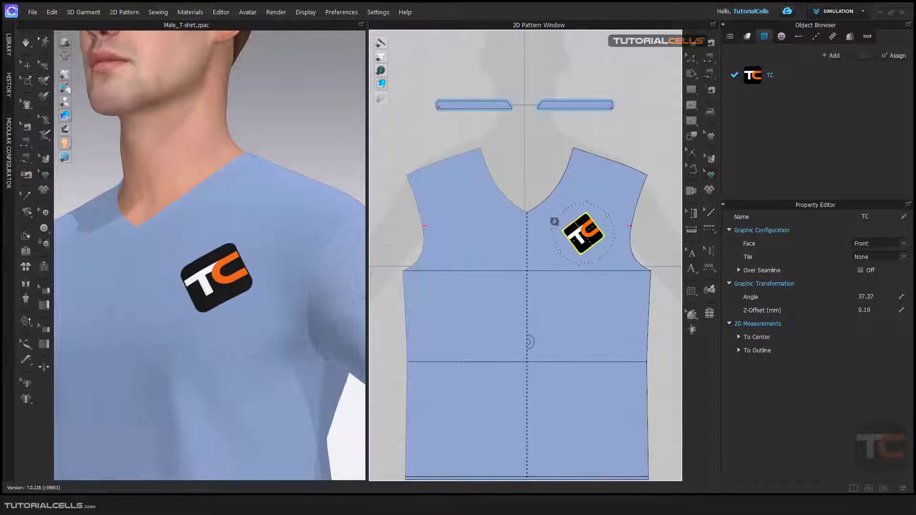
key("ctrl+z")
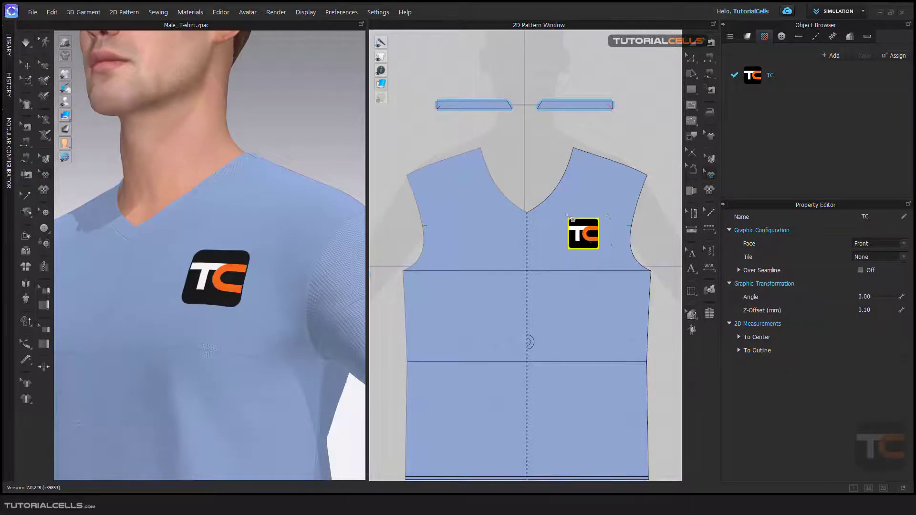
Select the front pattern piece with Transform Pattern, then reselect the TC graphic with Transform Graphic.
left_click(691, 44)
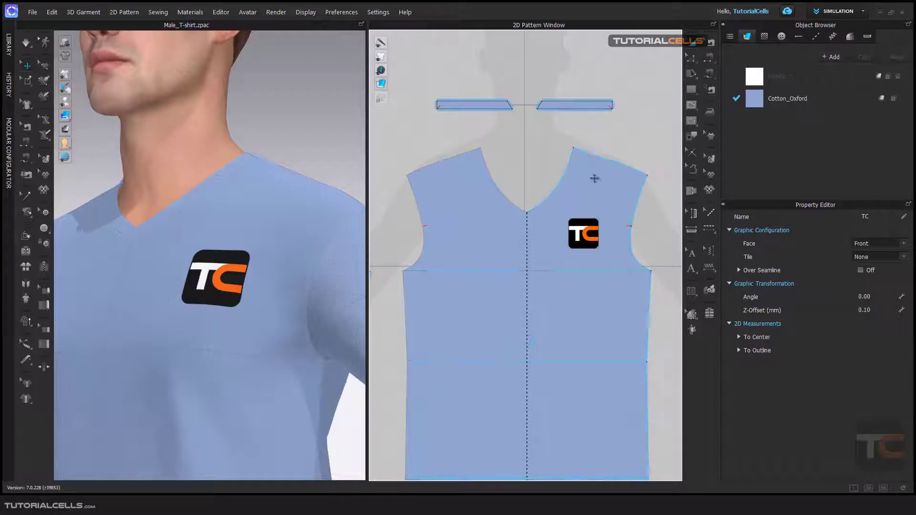
left_click(591, 190)
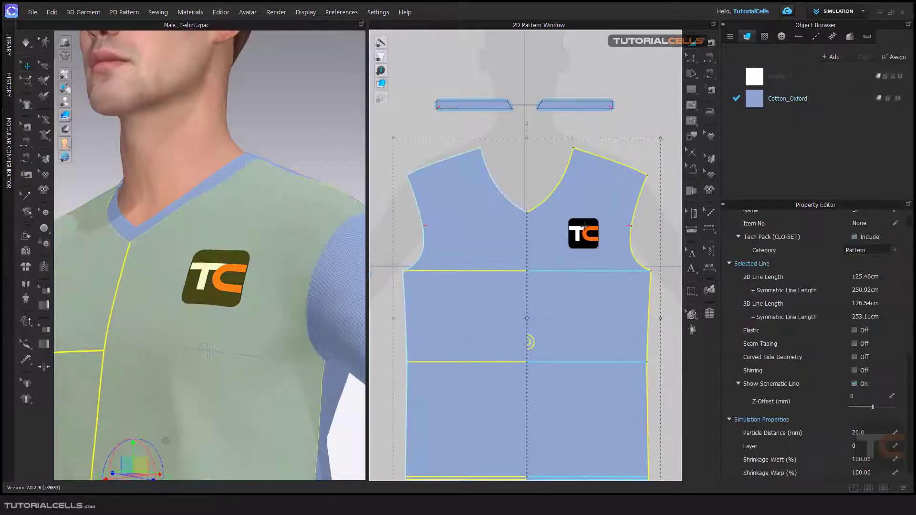
left_click(711, 175)
left_click(579, 230)
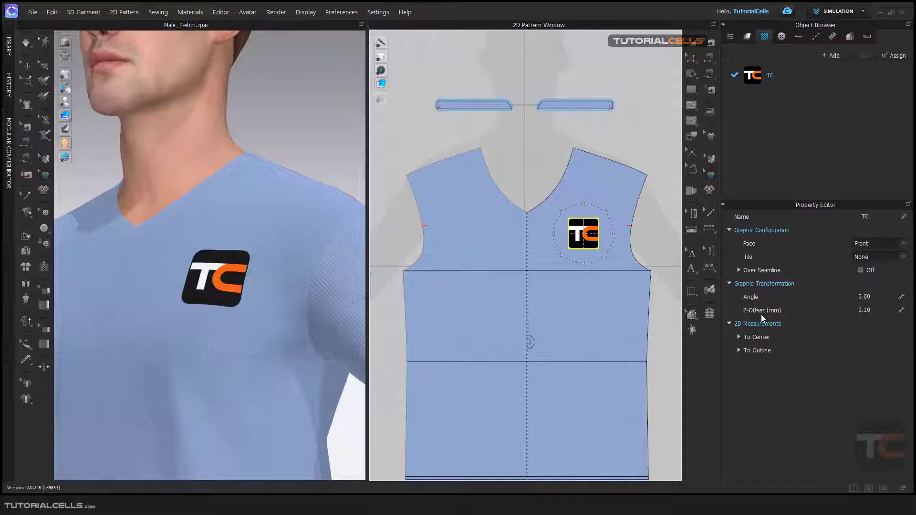
Set the TC graphic's Z-Offset to 1 mm and check its raised edge on the garment.
right_click_drag(257, 291, 170, 276)
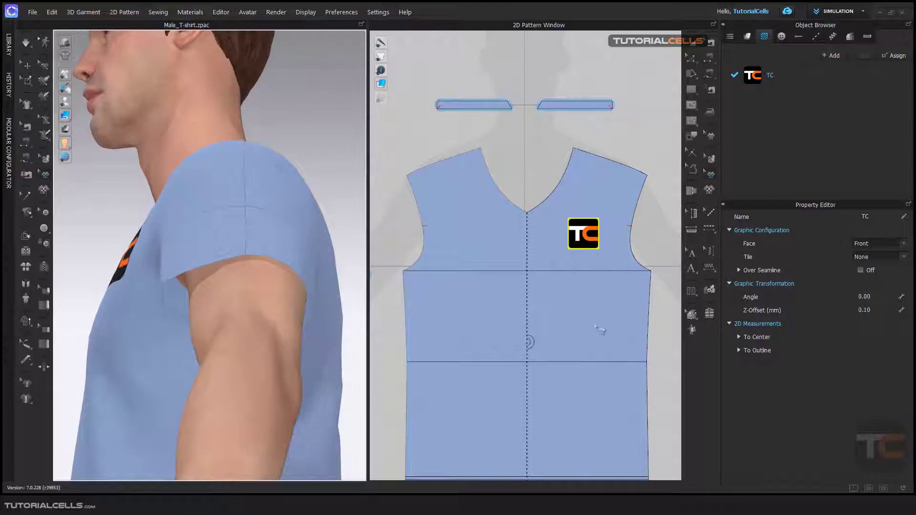
left_click(864, 310)
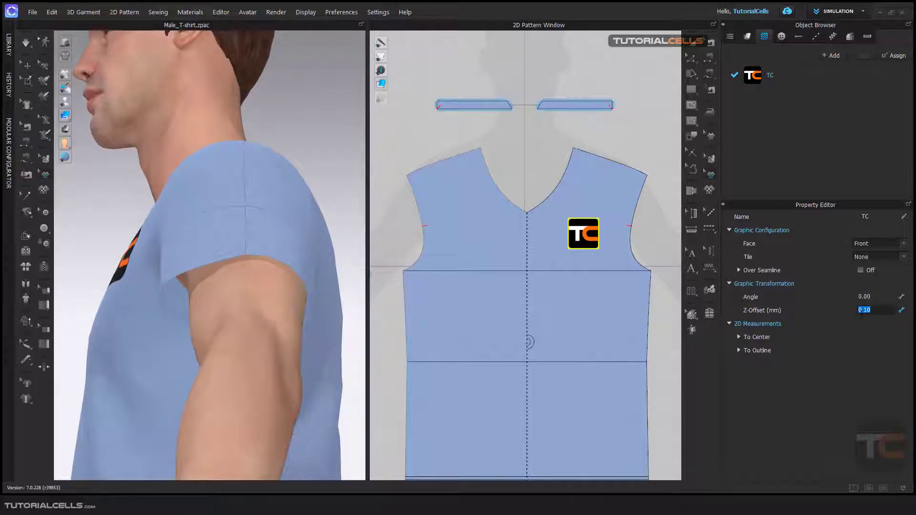
type("1")
key("Return")
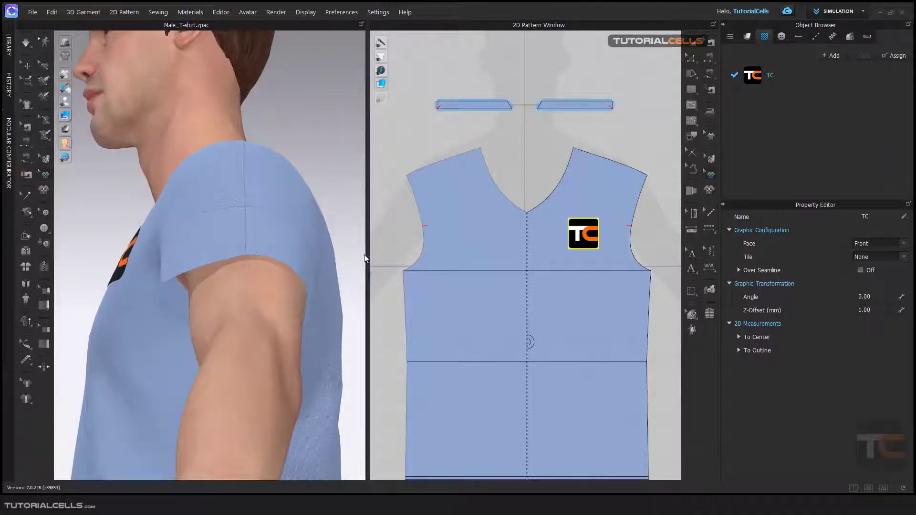
right_click_drag(131, 256, 253, 241)
scroll(157, 259, "up", 3)
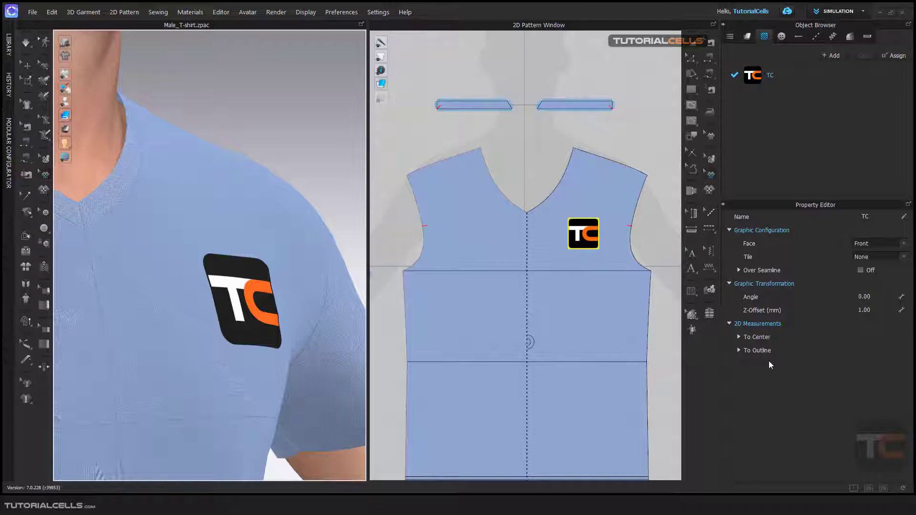
Examine the To Center and To Outline options of the TC graphic's 2D measurements.
left_click(738, 337)
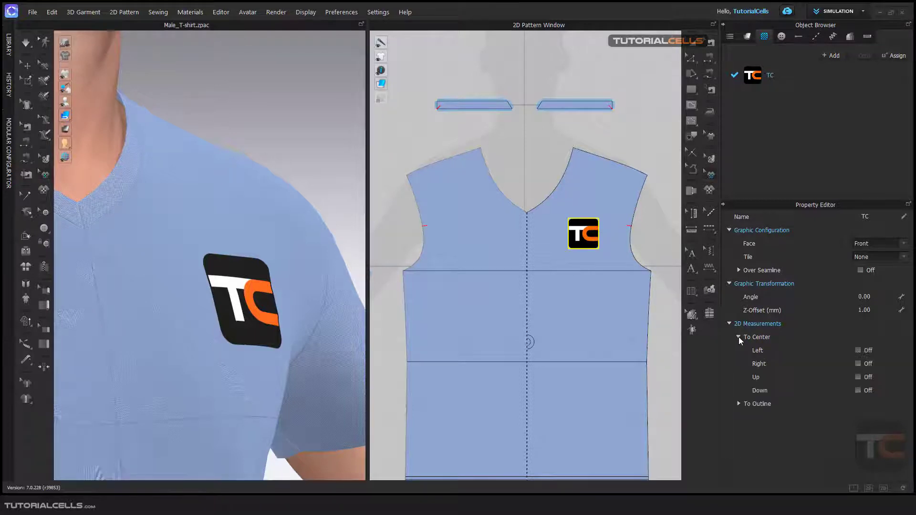
left_click(739, 337)
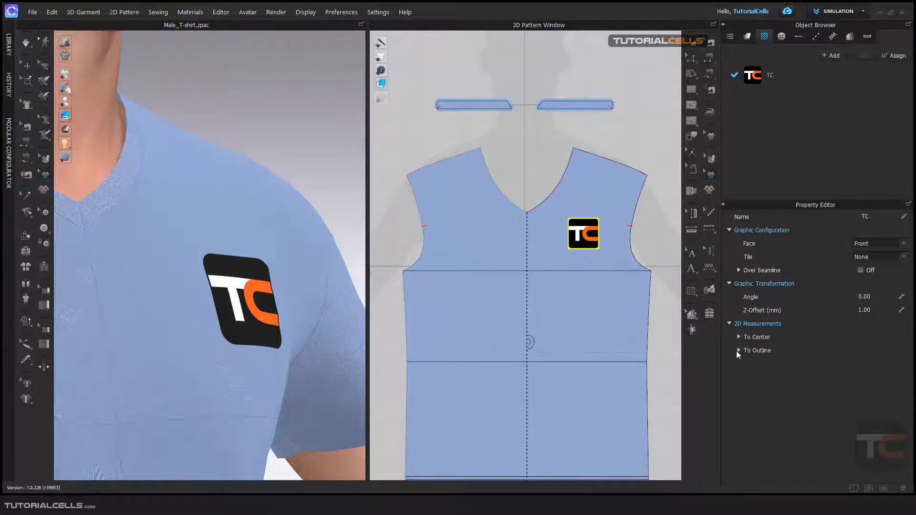
left_click(738, 350)
left_click(736, 350)
Move the TC graphic lower on the chest and closer to the front pattern's centre line.
left_click(577, 237)
left_click_drag(577, 237, 569, 240)
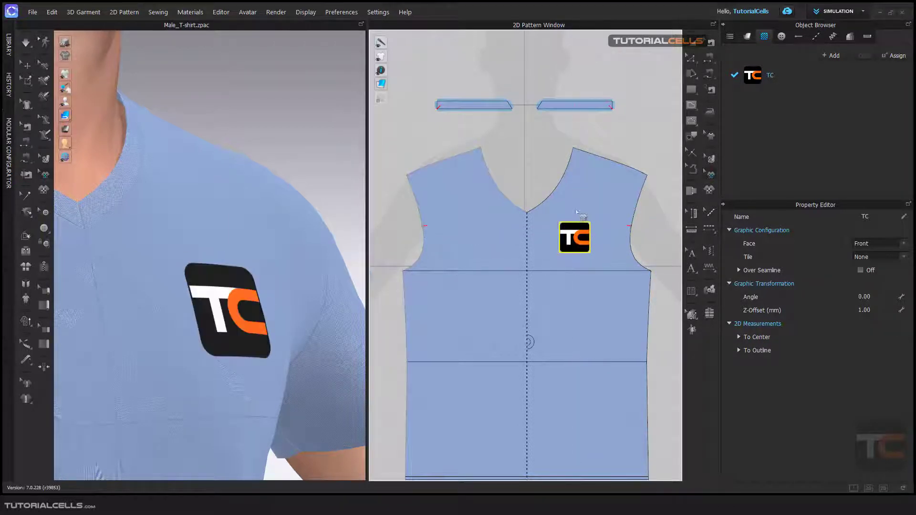
left_click(579, 241)
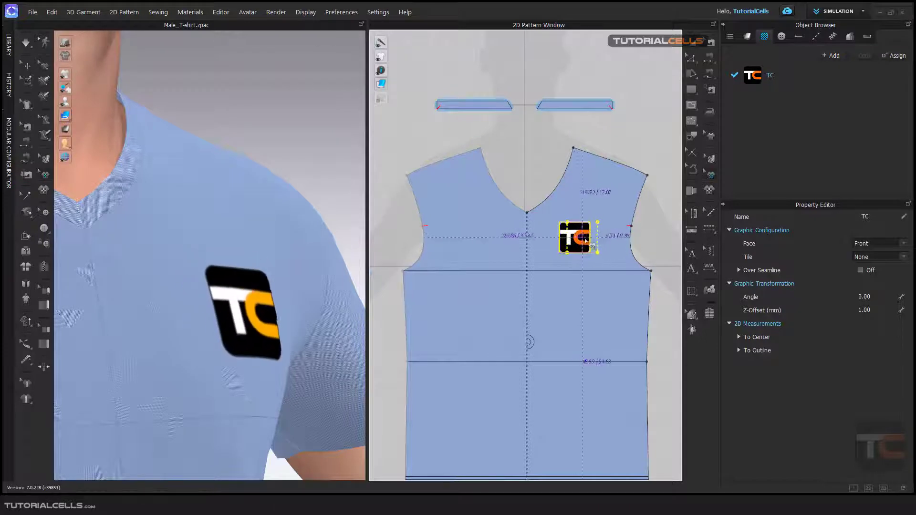
left_click_drag(579, 243, 579, 247)
left_click_drag(575, 248, 574, 256)
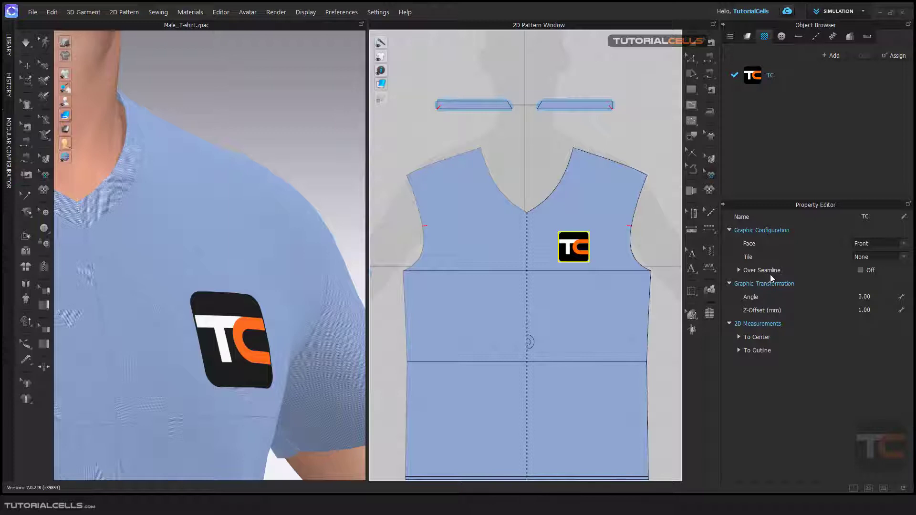
Examine the Over Seamline options of the TC graphic.
left_click(739, 270)
left_click(739, 271)
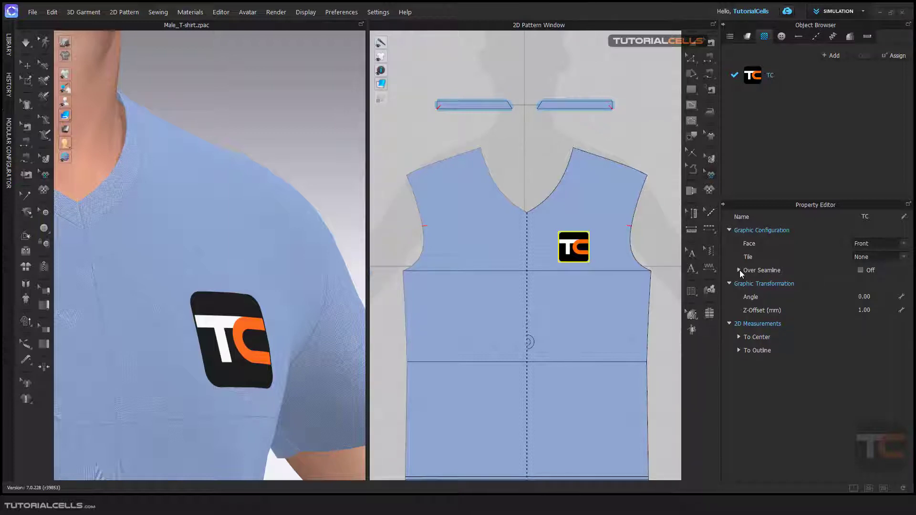
Try Over Seamline on the TC graphic, moving it to the centre line and back, and turn the option off.
left_click(860, 270)
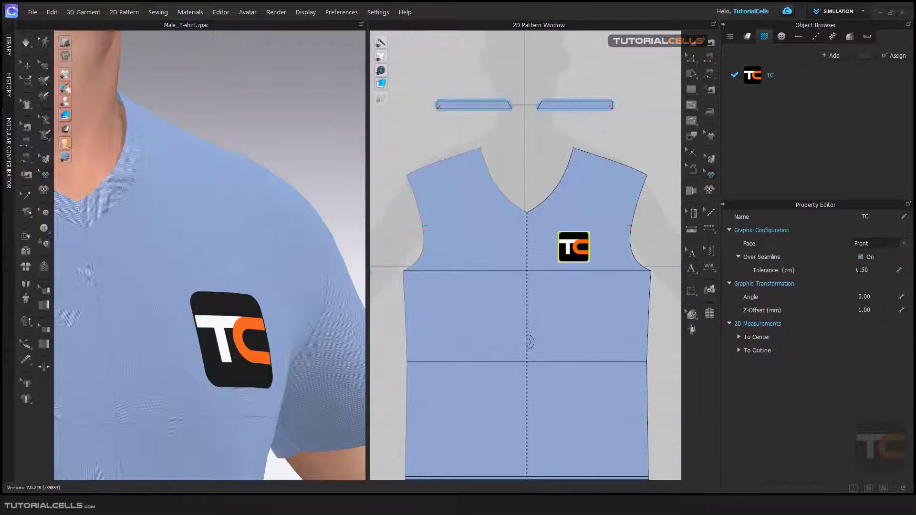
left_click_drag(565, 250, 542, 248)
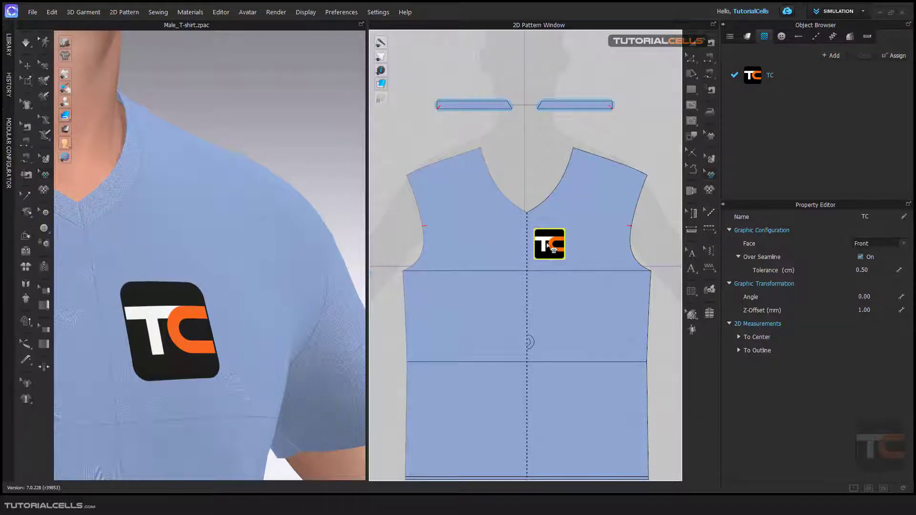
left_click_drag(550, 247, 571, 243)
left_click(862, 256)
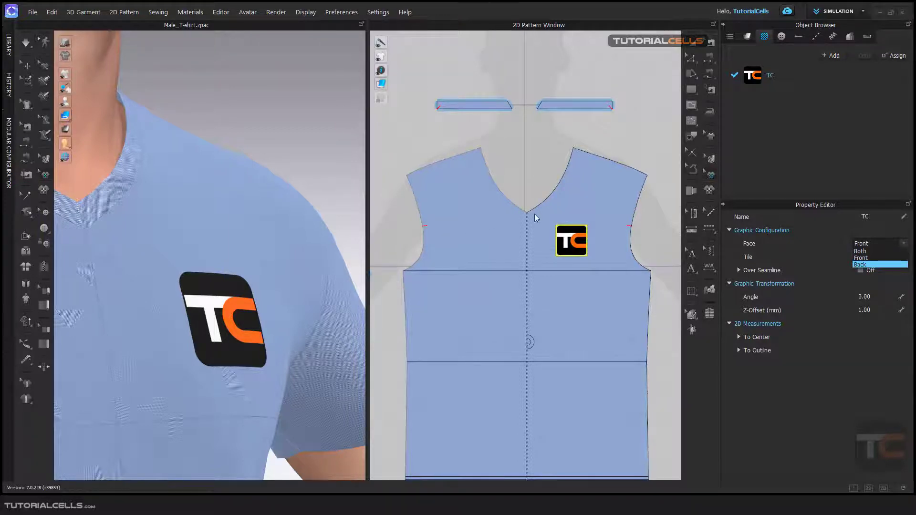
Draw a rectangular pattern about 81 cm wide and 20 cm high above the T-shirt patterns and view it in 3D.
left_click(540, 187)
scroll(540, 187, "down", 10)
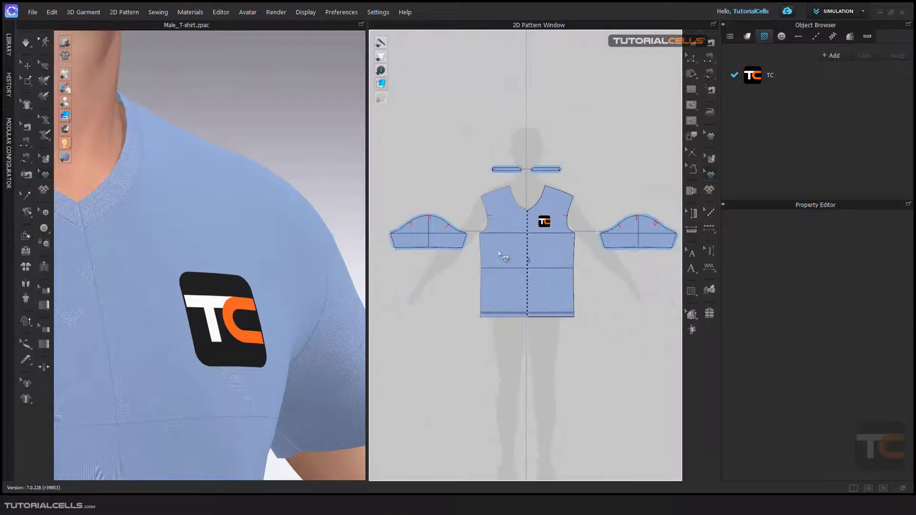
left_click(691, 90)
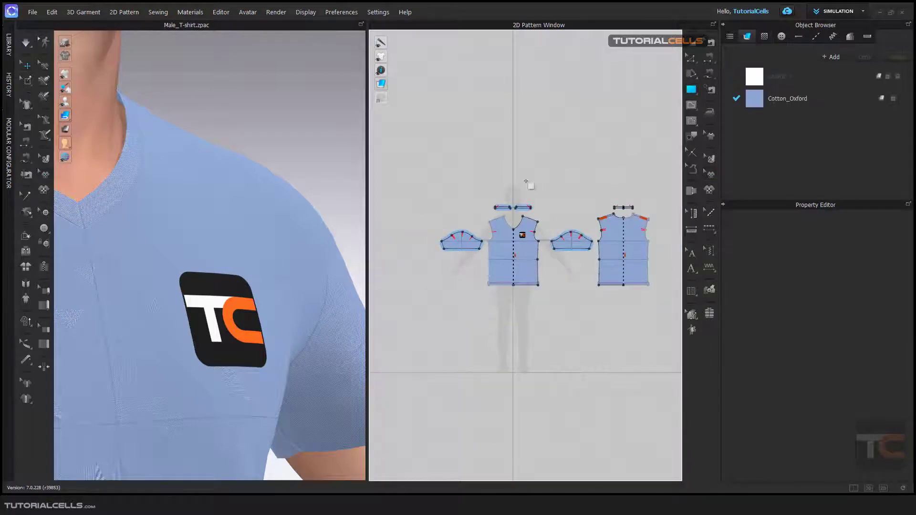
left_click_drag(510, 163, 588, 182)
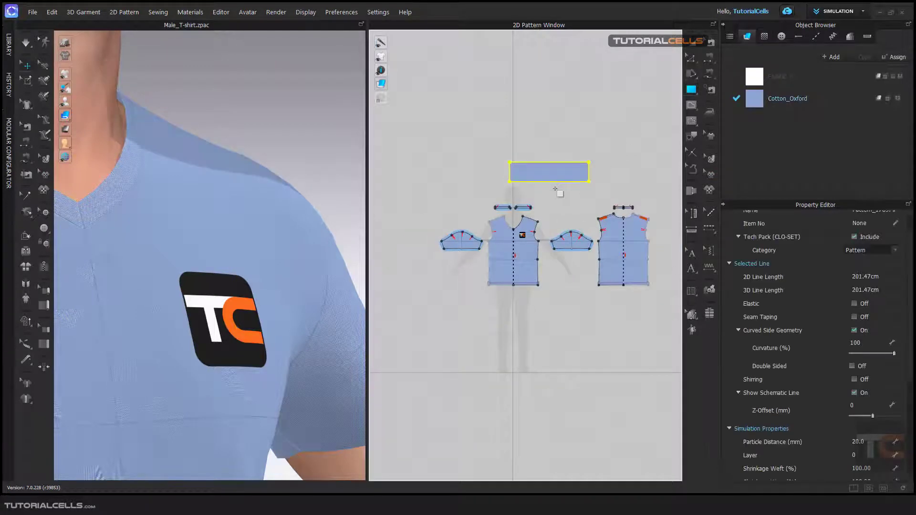
scroll(243, 191, "down", 8)
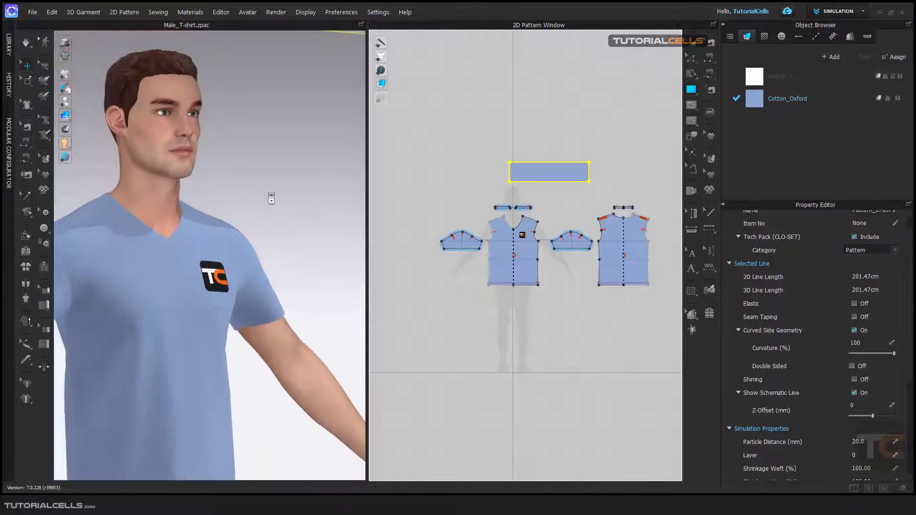
scroll(302, 194, "up", 6)
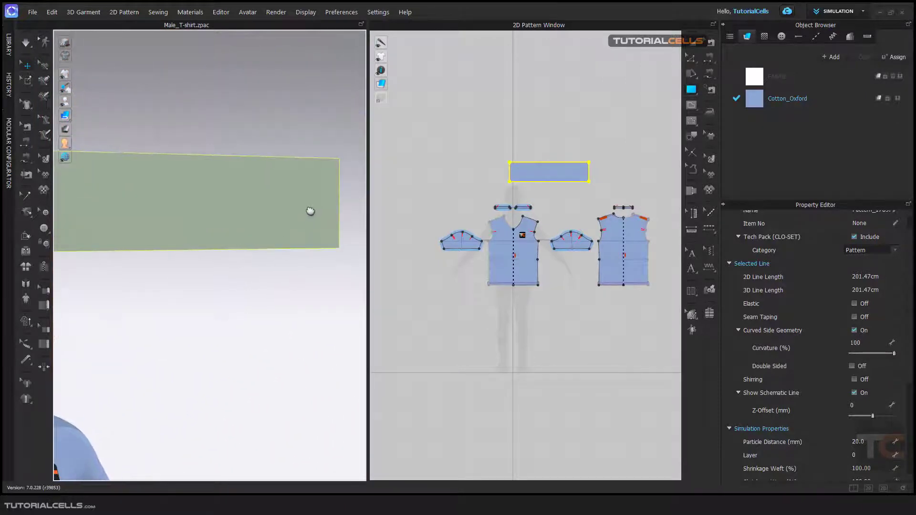
left_click(292, 205)
right_click_drag(293, 204, 189, 210)
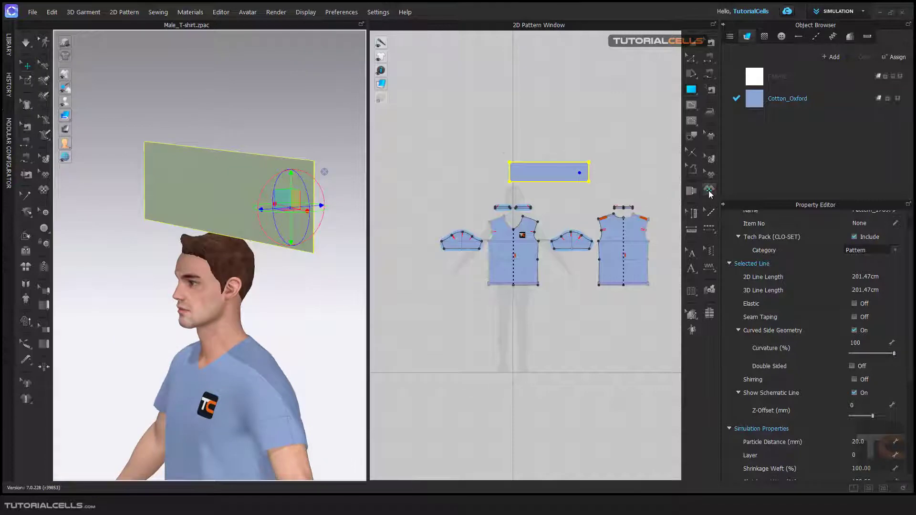
Add the TC graphic near the middle of the new rectangular pattern with a width of 5 cm.
left_click(709, 190)
double_click(175, 243)
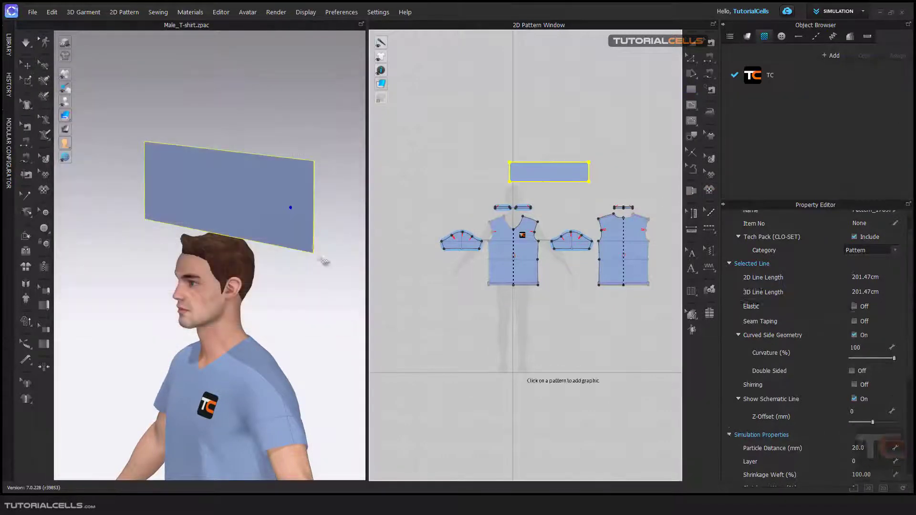
left_click(551, 173)
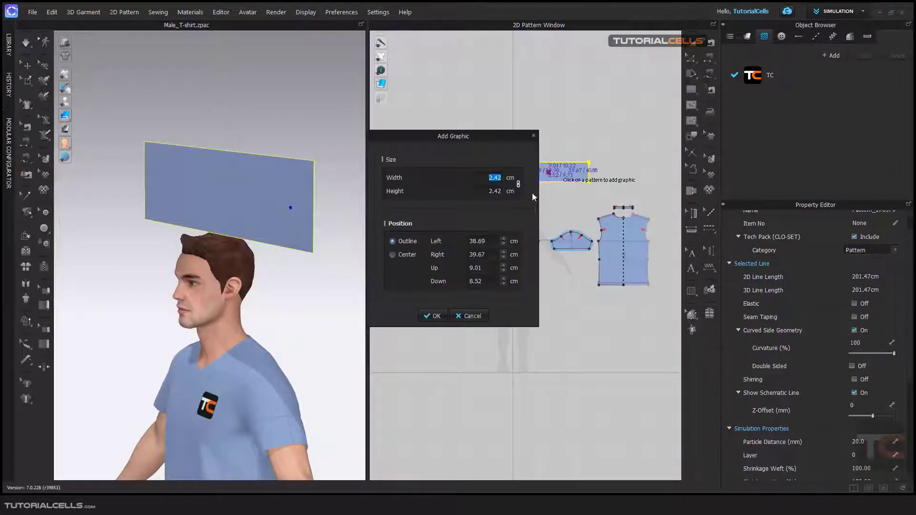
type("5")
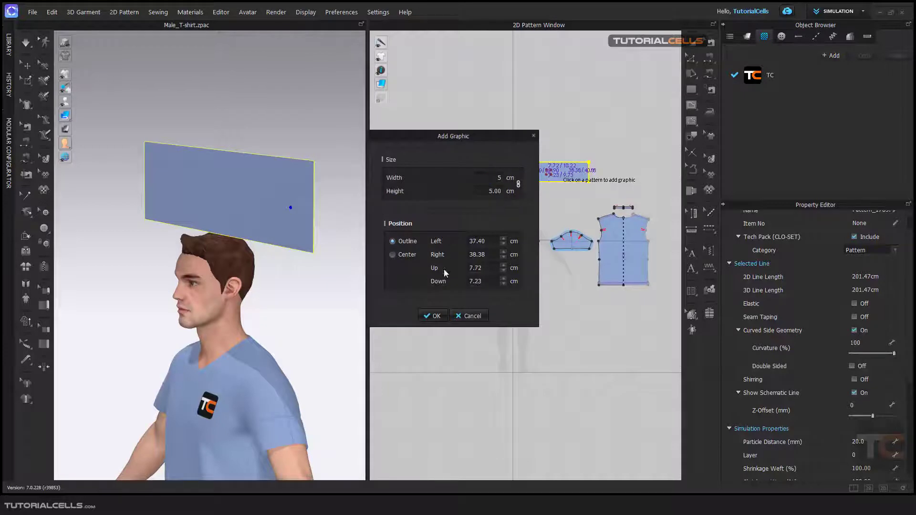
left_click(434, 315)
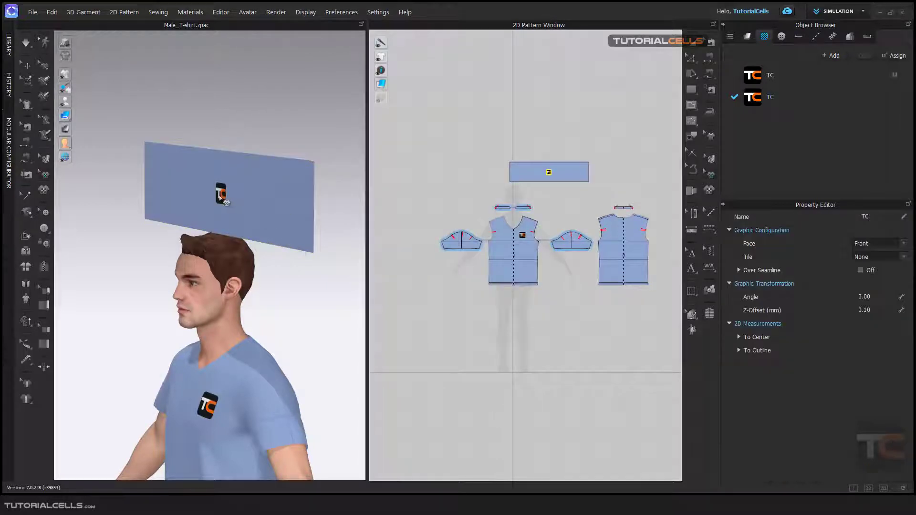
Try the Back face for the rectangle's TC graphic, check it in 3D, and set its Face to Both.
right_click_drag(227, 201, 196, 195)
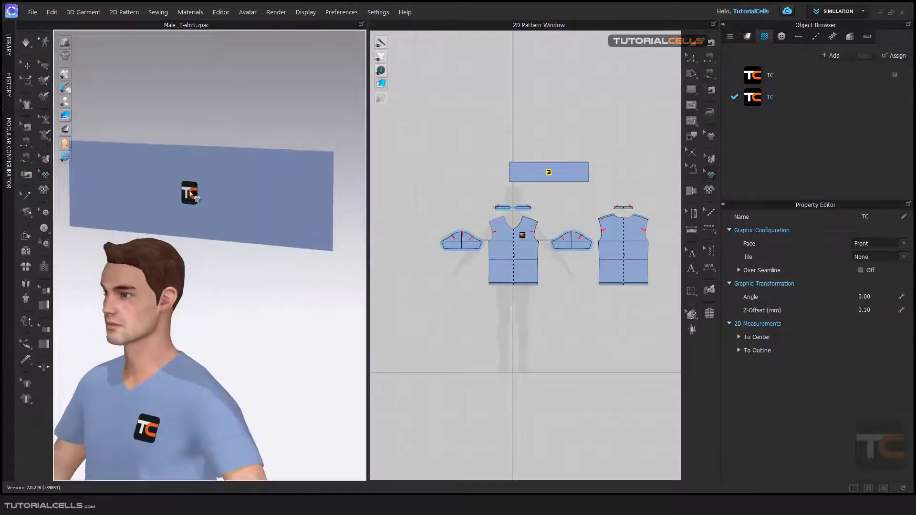
left_click(888, 243)
left_click(875, 264)
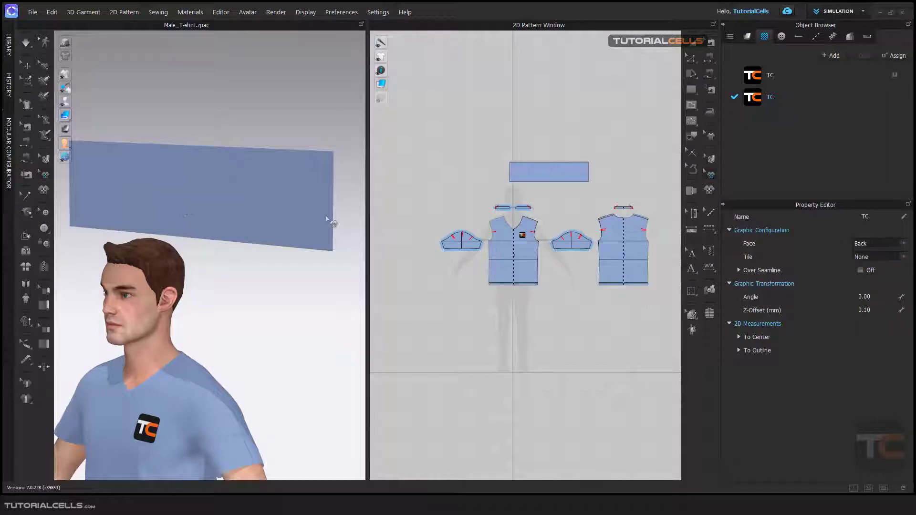
right_click_drag(329, 219, 358, 223)
left_click(883, 244)
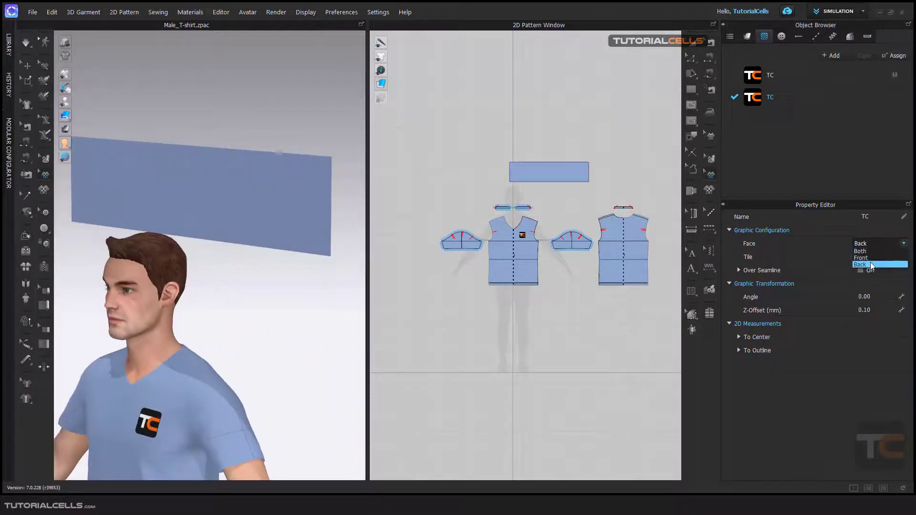
left_click(870, 252)
mouse_move(300, 219)
right_mouse_down()
mouse_move(206, 207)
mouse_move(317, 210)
mouse_move(116, 201)
mouse_move(300, 205)
mouse_move(303, 219)
right_mouse_up()
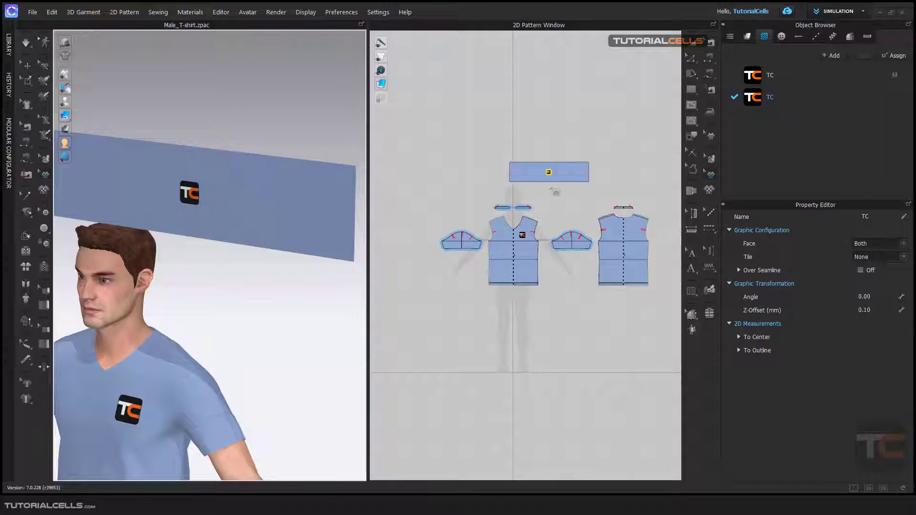
Move the TC graphic to the upper-left corner of the rectangular pattern.
scroll(553, 176, "up", 3)
left_click_drag(544, 175, 465, 163)
scroll(305, 216, "down", 2)
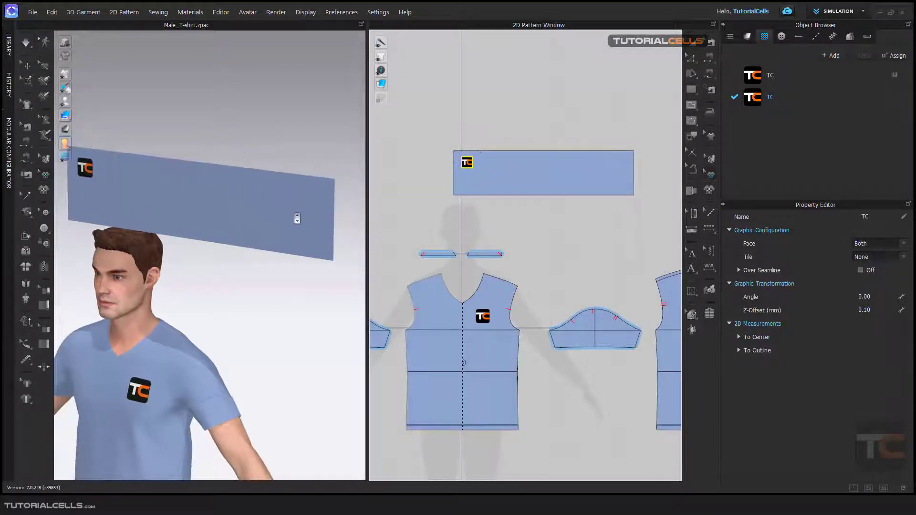
Try X-Axis and Y-Axis tiling on the rectangle's TC graphic, and set its Tile option to Pattern.
left_click(888, 257)
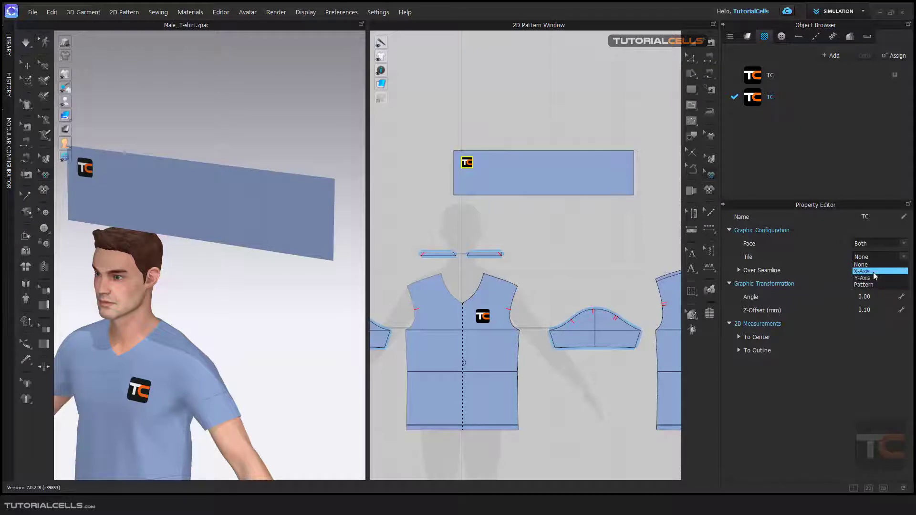
left_click(872, 271)
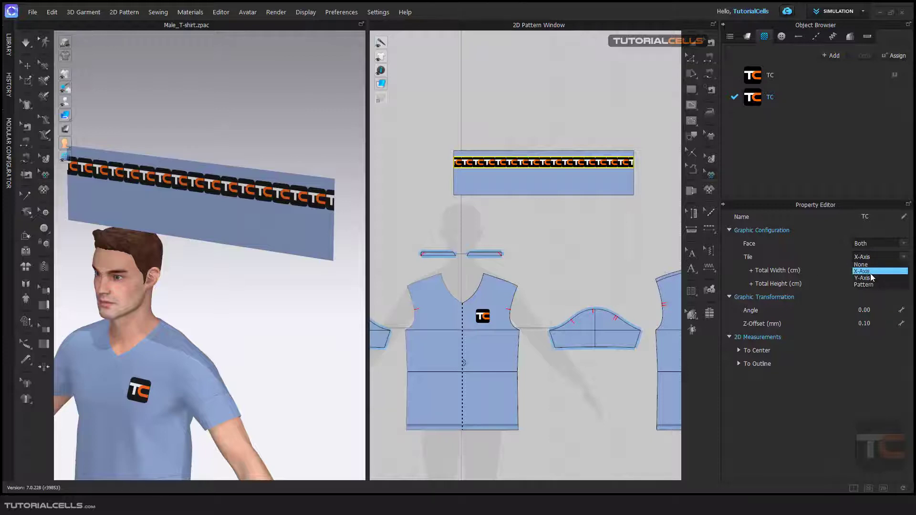
left_click(868, 276)
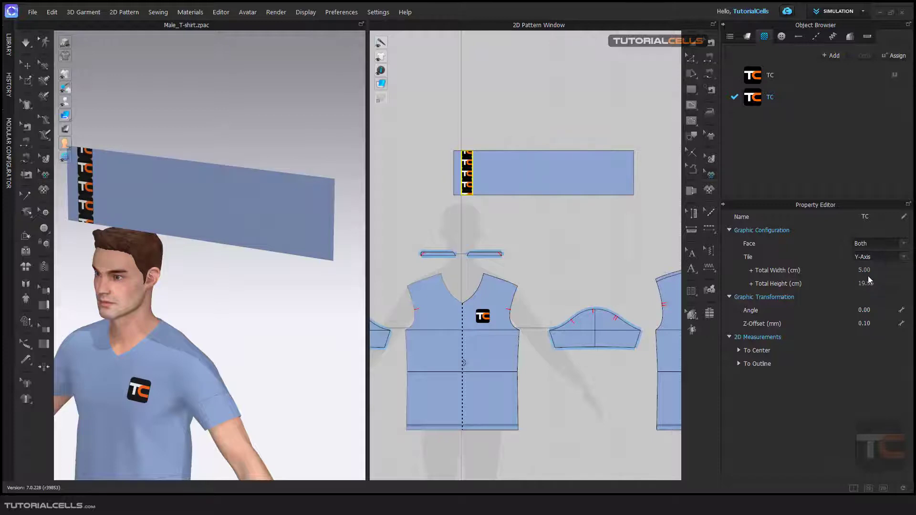
left_click(902, 257)
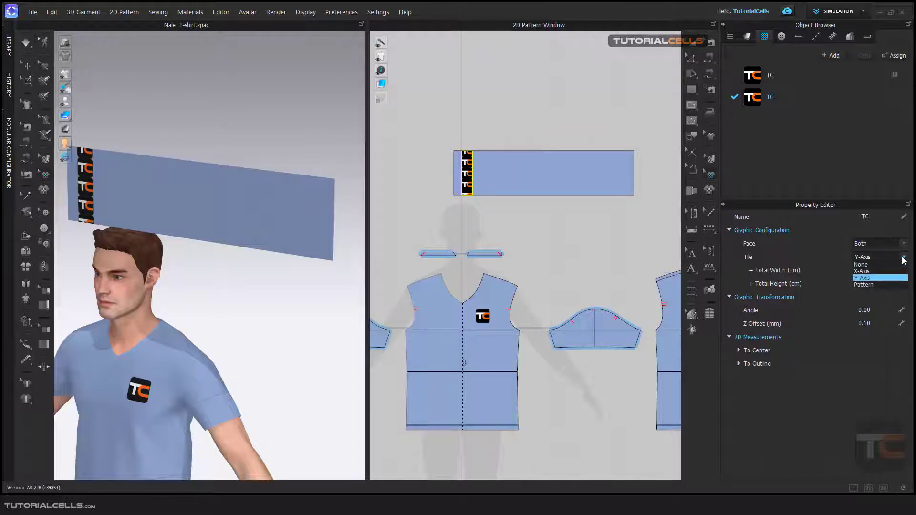
left_click(871, 285)
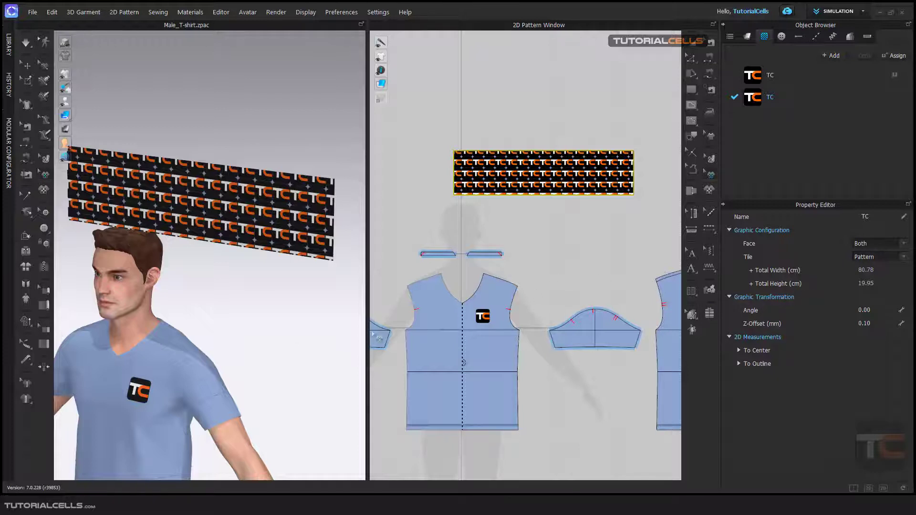
middle_click_drag(173, 383, 229, 328)
scroll(230, 328, "down", 1)
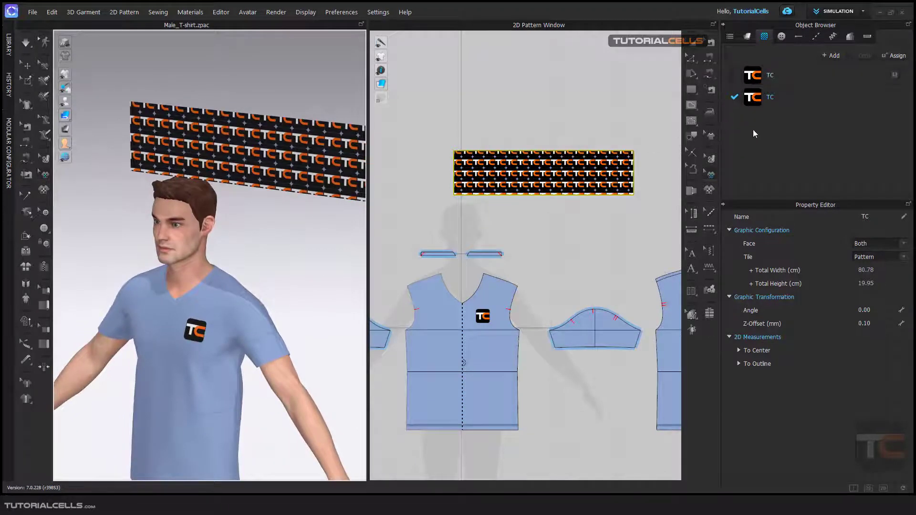
left_click(746, 36)
left_click(764, 37)
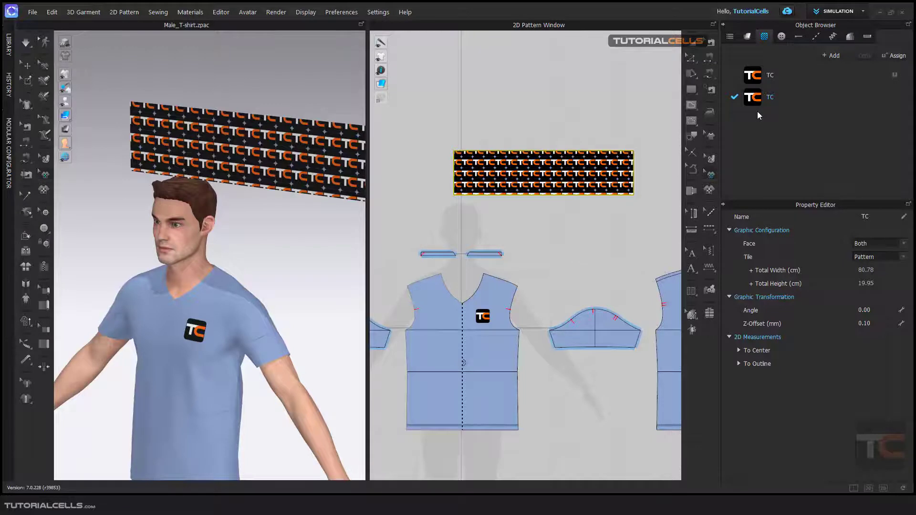
Compare the placement properties of the TC graphic on the chest with the material properties of its graphic entry.
scroll(241, 305, "up", 5)
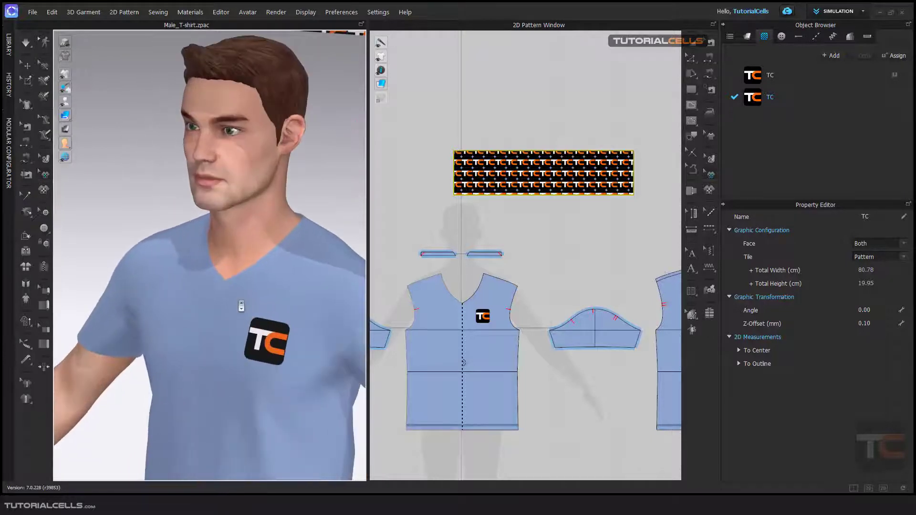
scroll(241, 305, "up", 8)
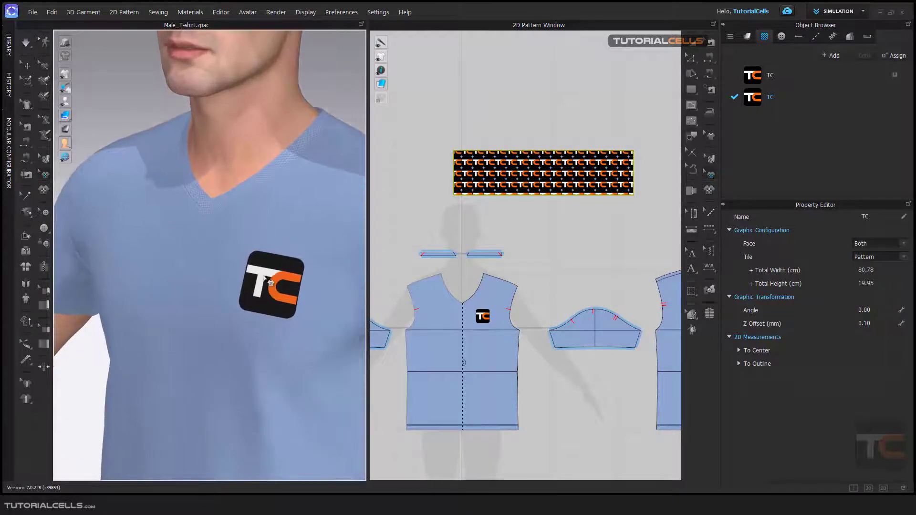
left_click(270, 283)
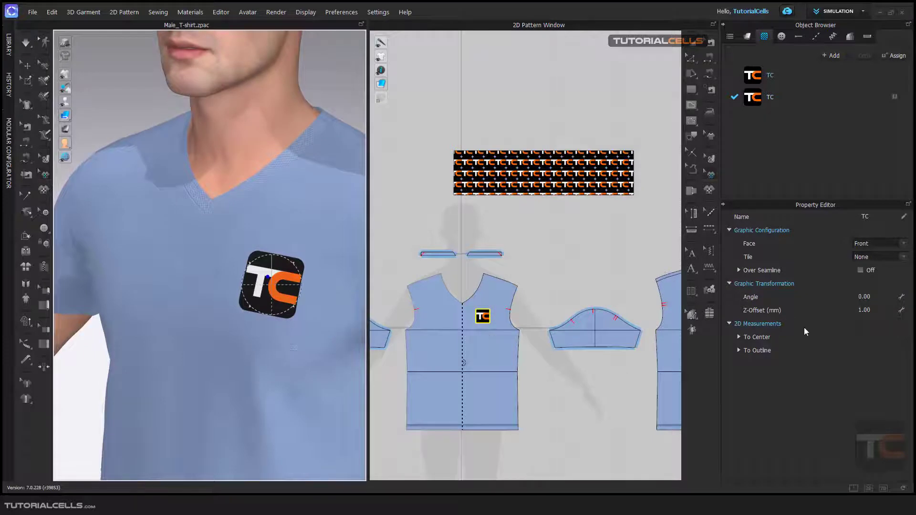
left_click(758, 80)
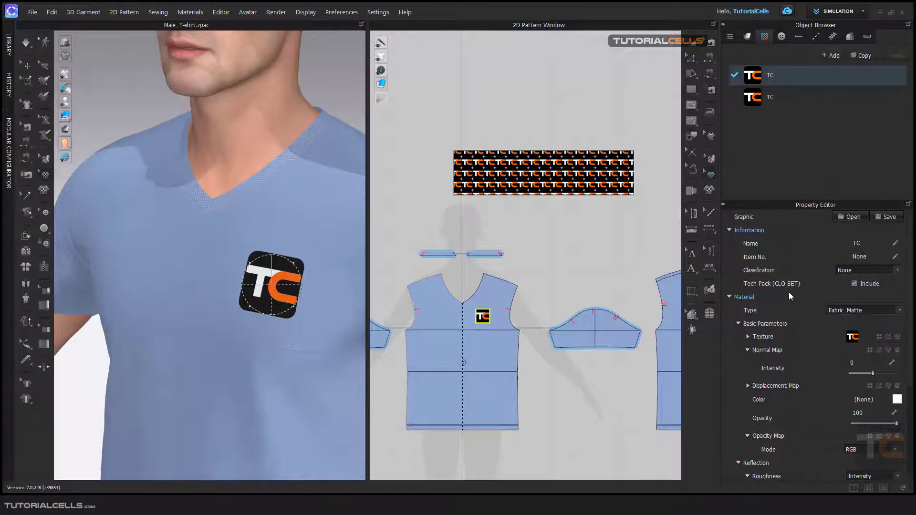
scroll(303, 290, "up", 5)
middle_click_drag(315, 321, 214, 286)
left_click(224, 301)
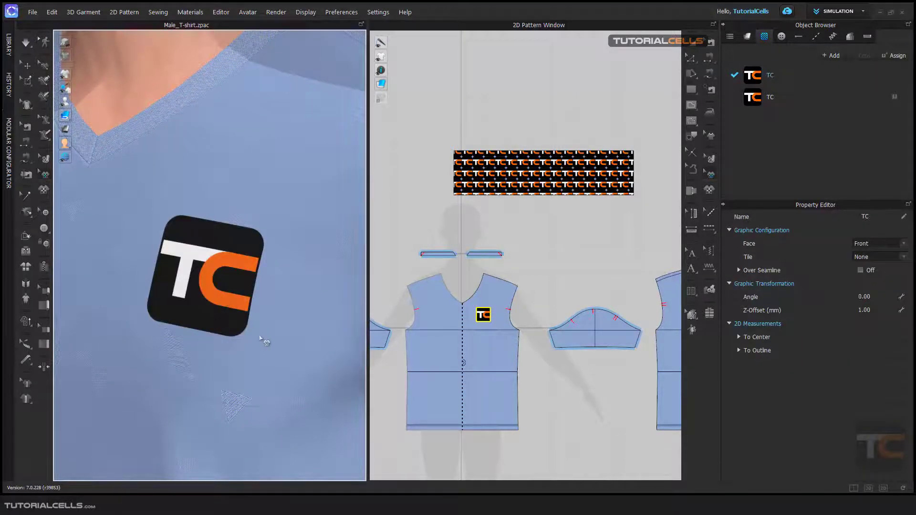
left_click(776, 75)
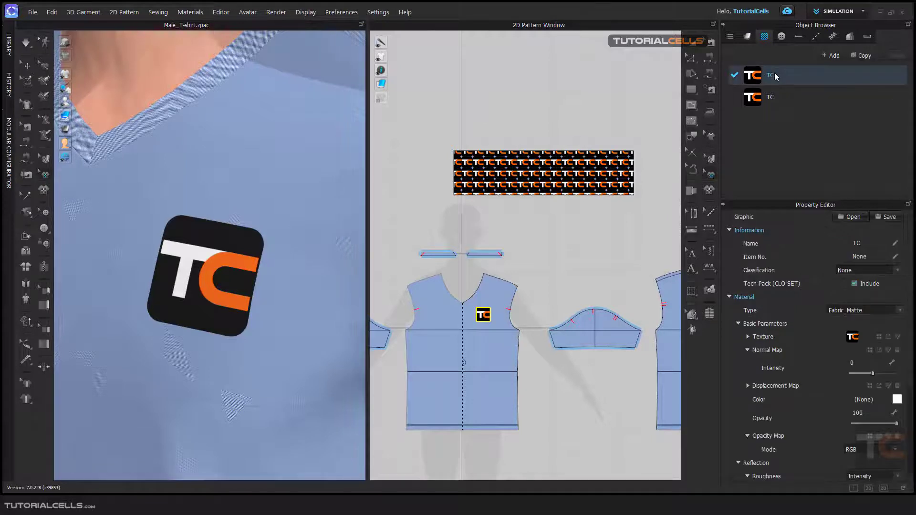
Set the chest TC graphic's material type to Metal and check its reflections from another angle.
right_click_drag(261, 286, 332, 274)
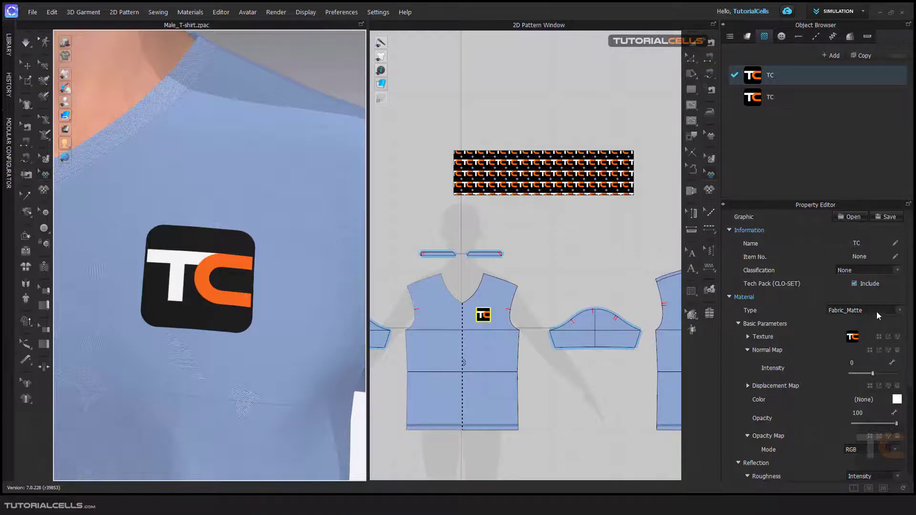
left_click(897, 313)
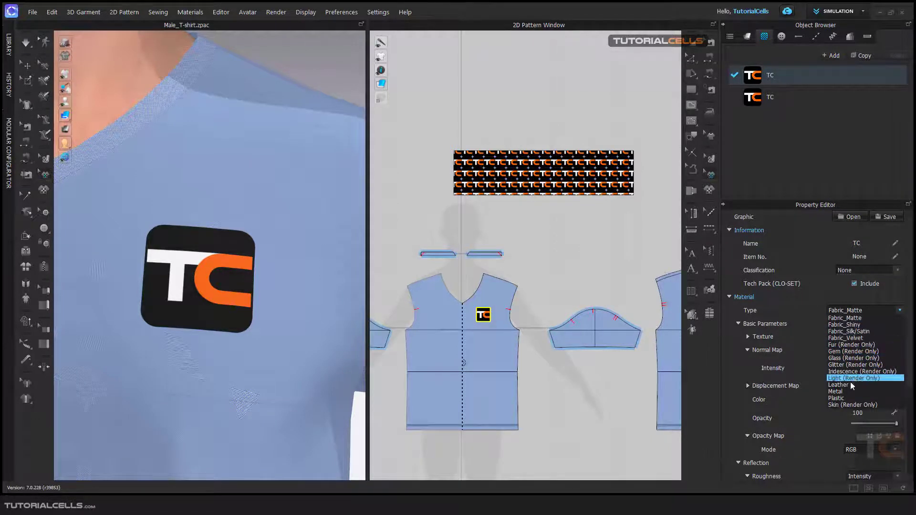
left_click(843, 392)
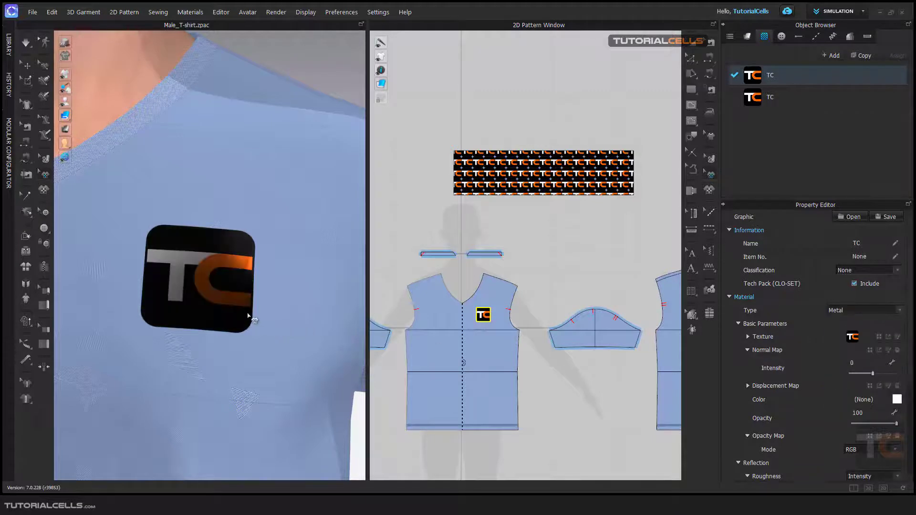
right_click_drag(253, 319, 282, 301)
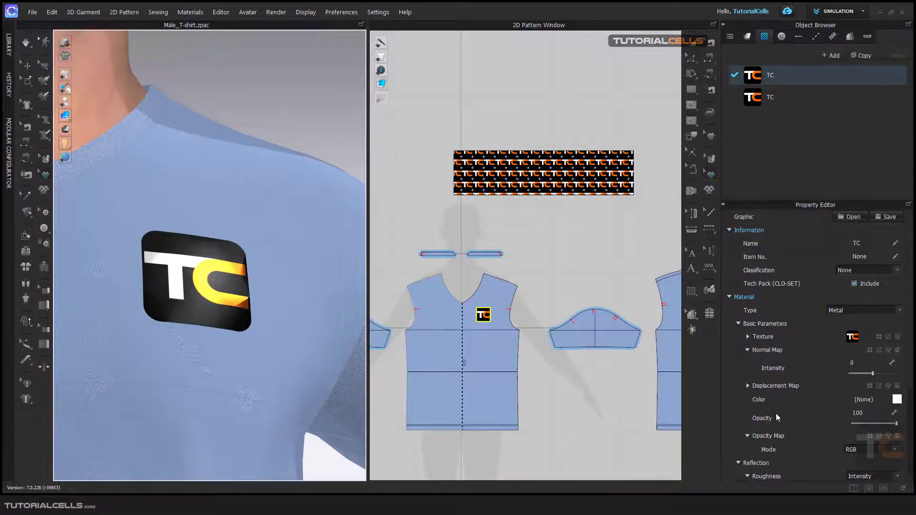
Review the chest TC graphic's properties, from its information and Metal material parameters down to its reflection settings and graphic transformation size.
left_click_drag(911, 301, 915, 394)
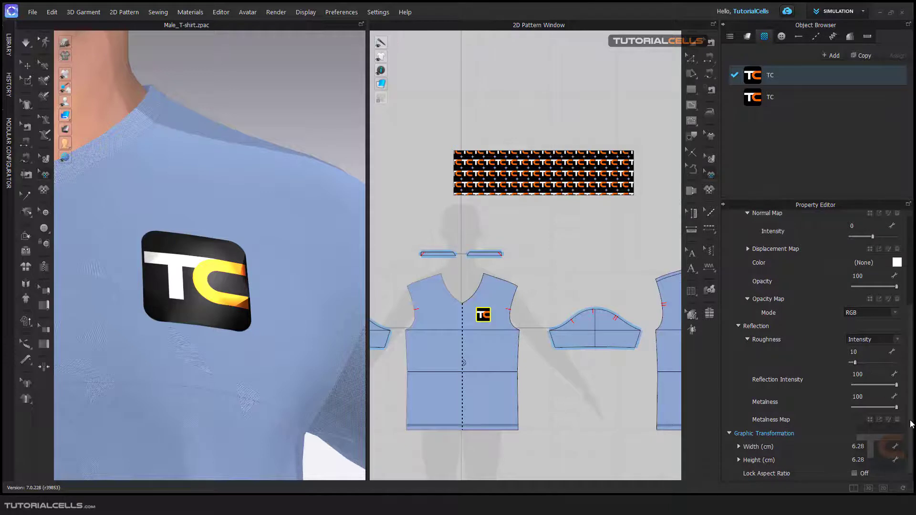
left_click_drag(911, 424, 912, 334)
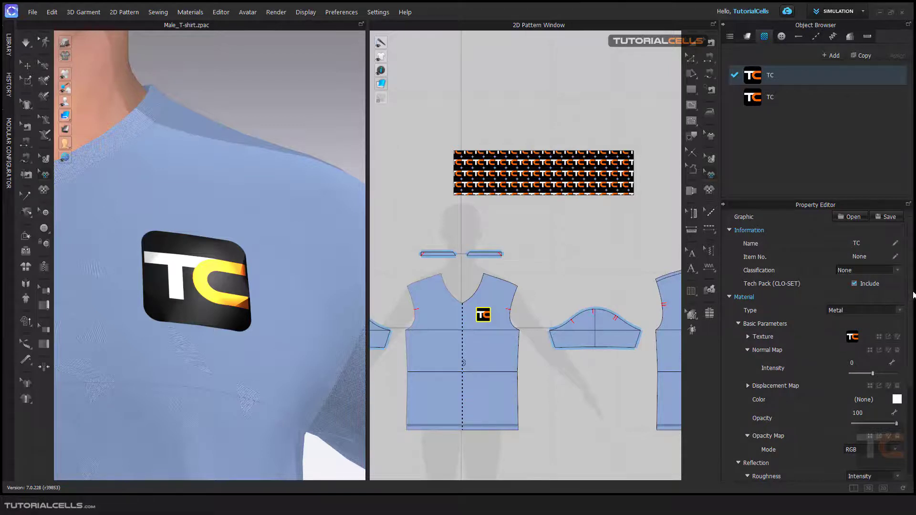
left_click_drag(912, 295, 911, 383)
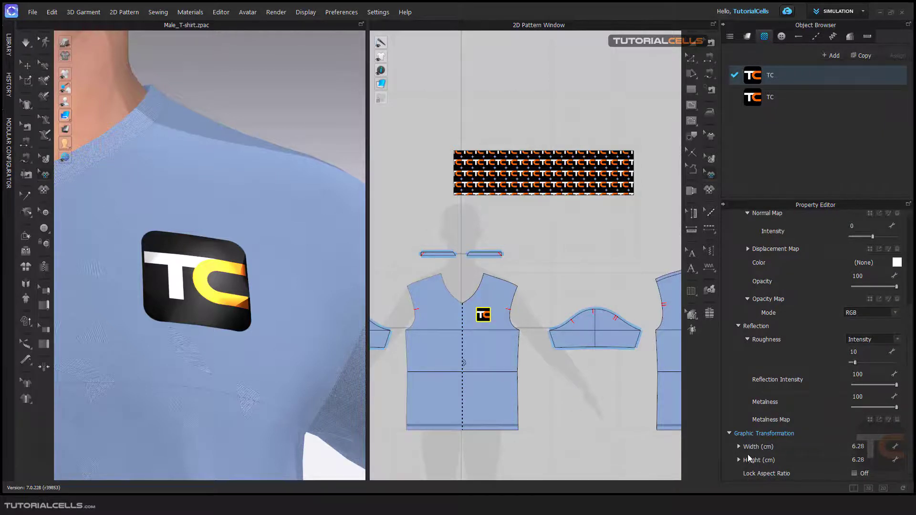
scroll(912, 418, "up", 5)
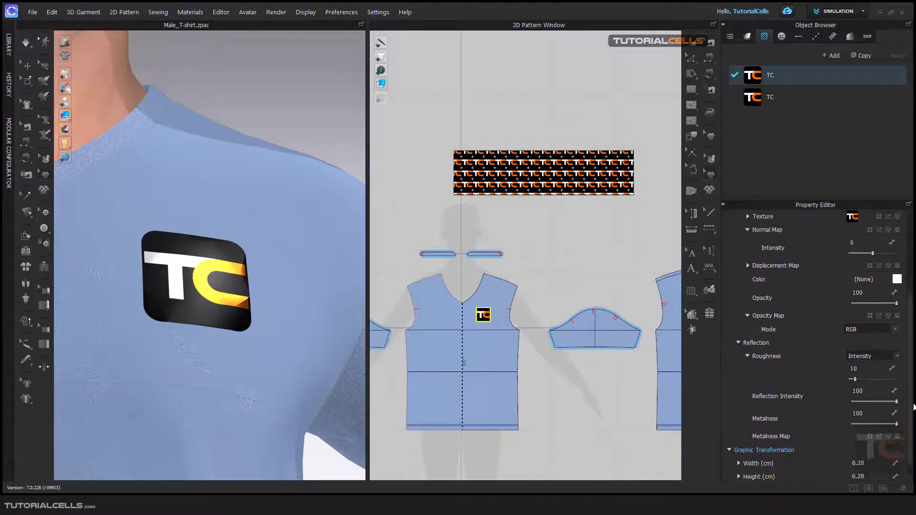
left_click_drag(913, 364, 913, 330)
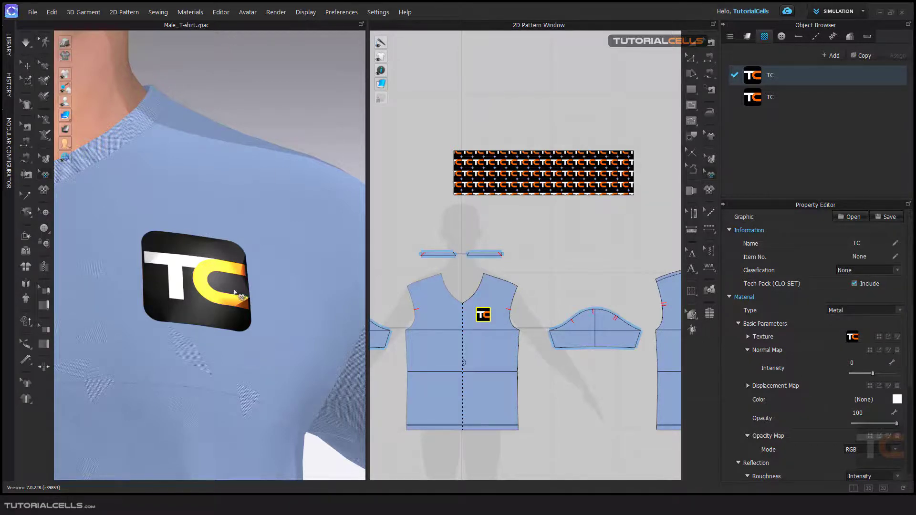
Start the simulation and pull the T-shirt's front fabric around the chest graphic to test how the graphic follows the cloth.
right_click_drag(234, 292, 166, 305)
key("space")
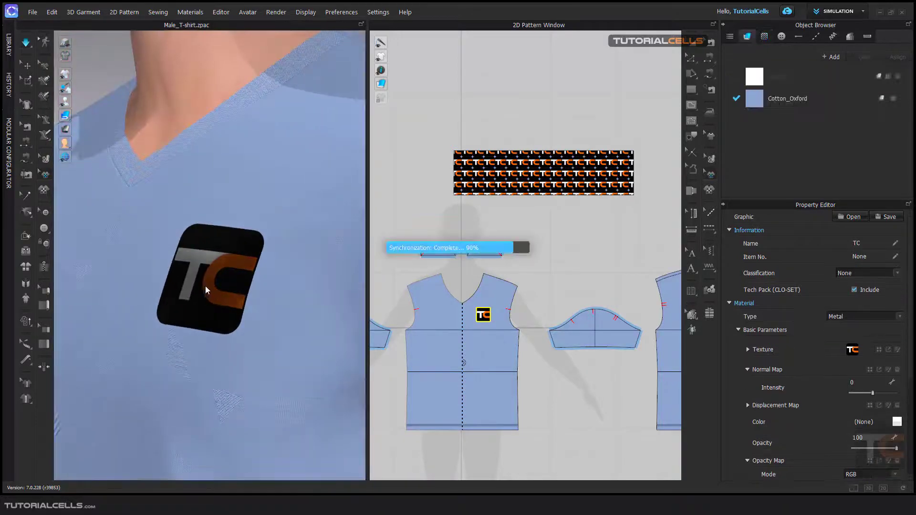
left_click_drag(211, 282, 115, 270)
right_click_drag(225, 274, 218, 253)
left_click_drag(219, 272, 155, 229)
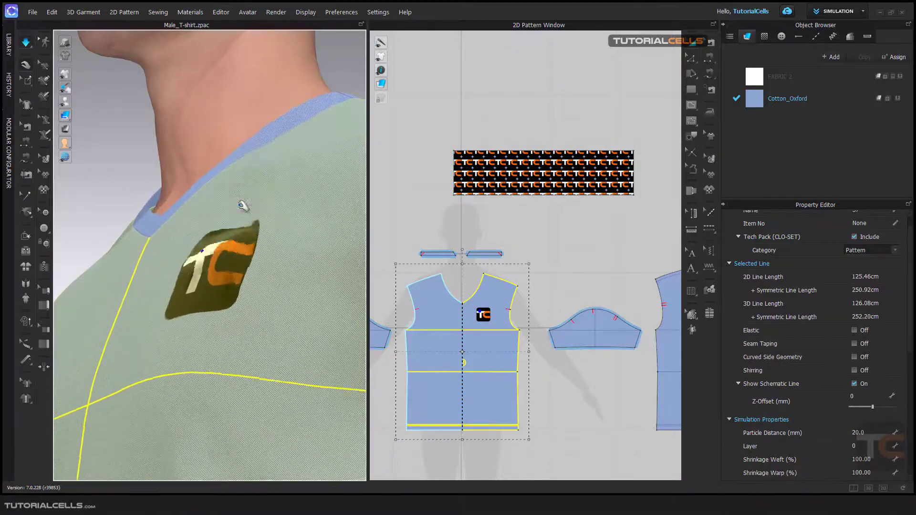
Pull the fabric at the chest graphic once more, view it from another angle, and stop the simulation.
left_click(346, 83)
left_click(346, 290)
left_click_drag(224, 280, 159, 231)
right_click_drag(228, 296, 280, 299)
key("space")
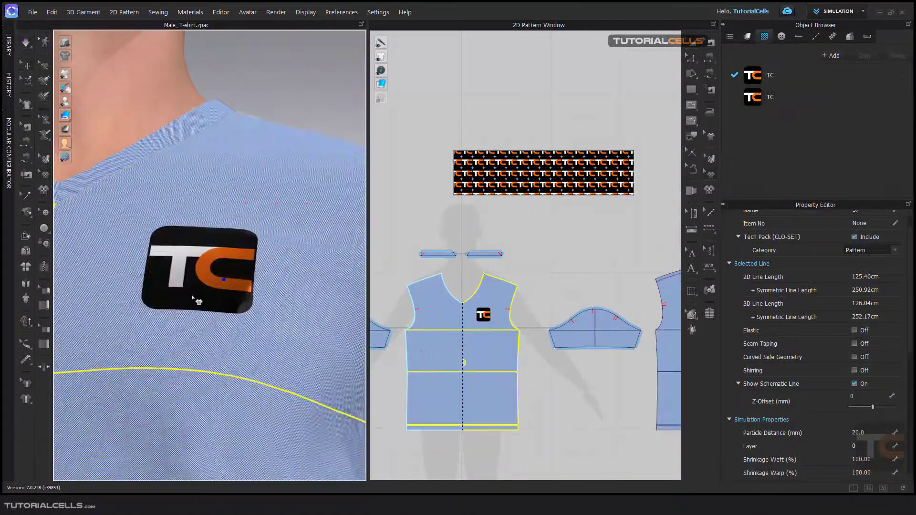